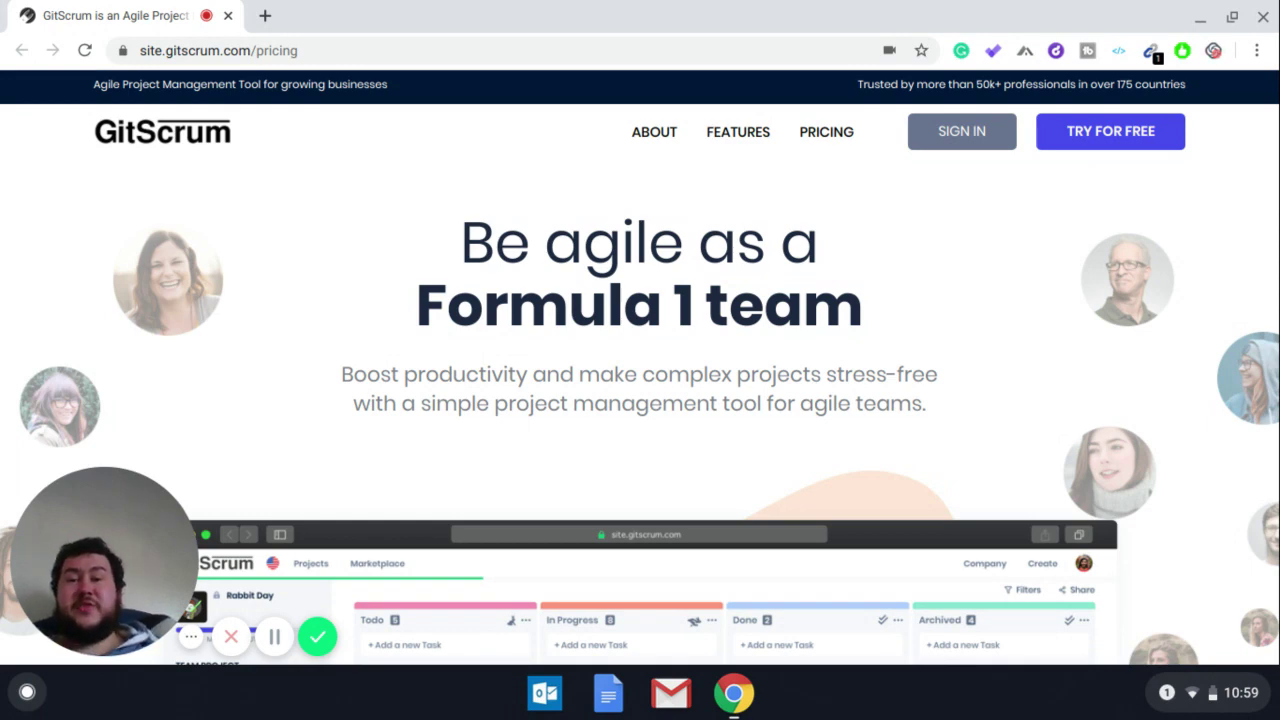
- Examine the plan comparison table on the pricing page, from the user limits down to the task feature rows
scroll(10, 172, "down", 5)
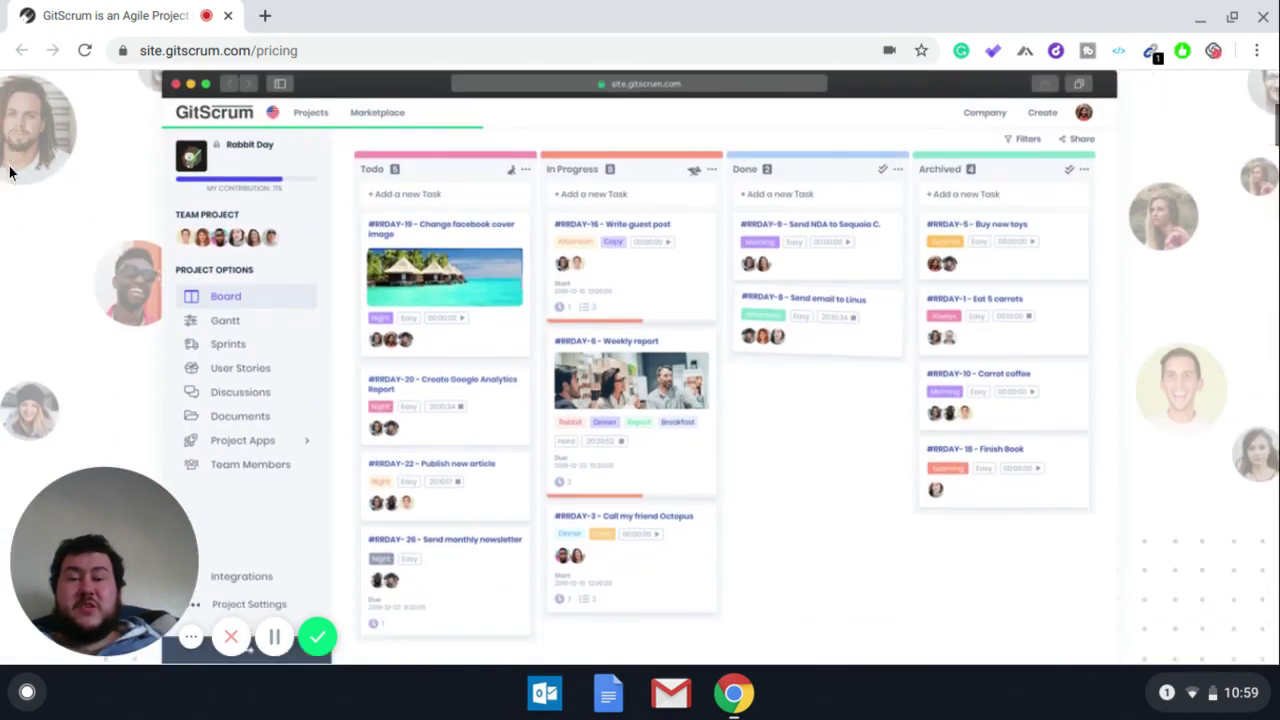
scroll(10, 172, "down", 10)
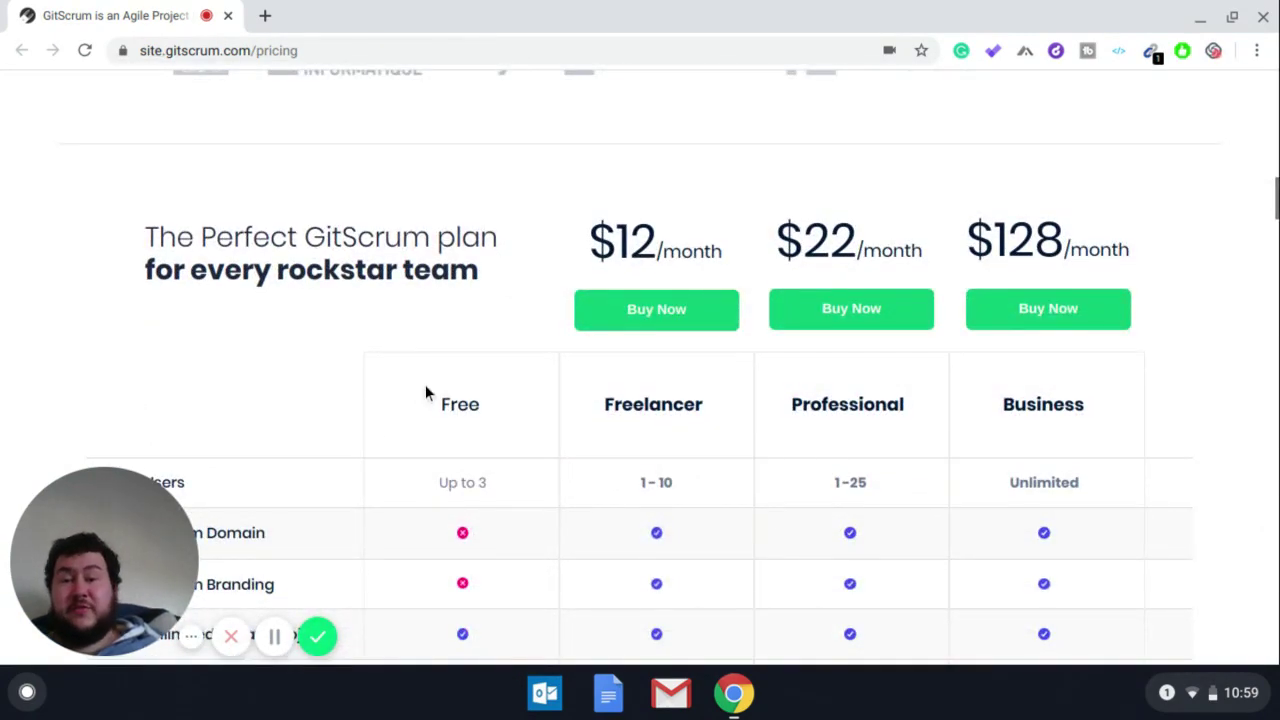
scroll(425, 384, "down", 1)
scroll(383, 384, "down", 1)
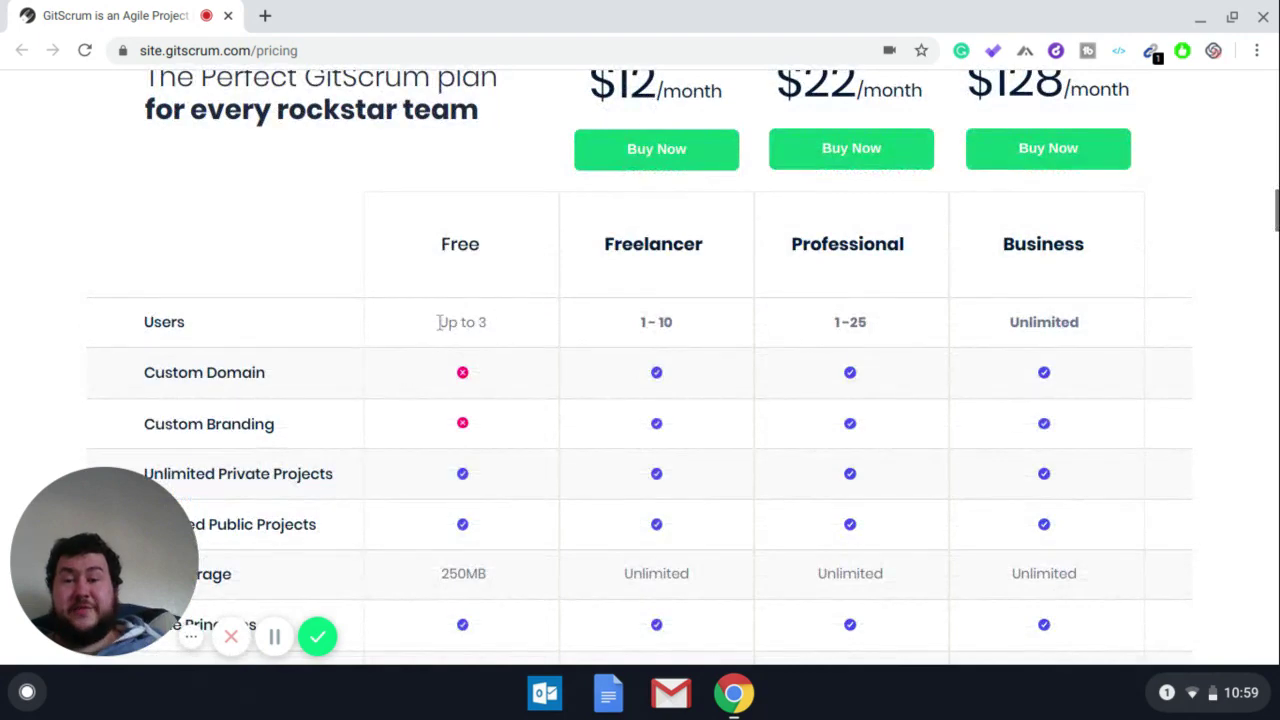
scroll(339, 396, "down", 1)
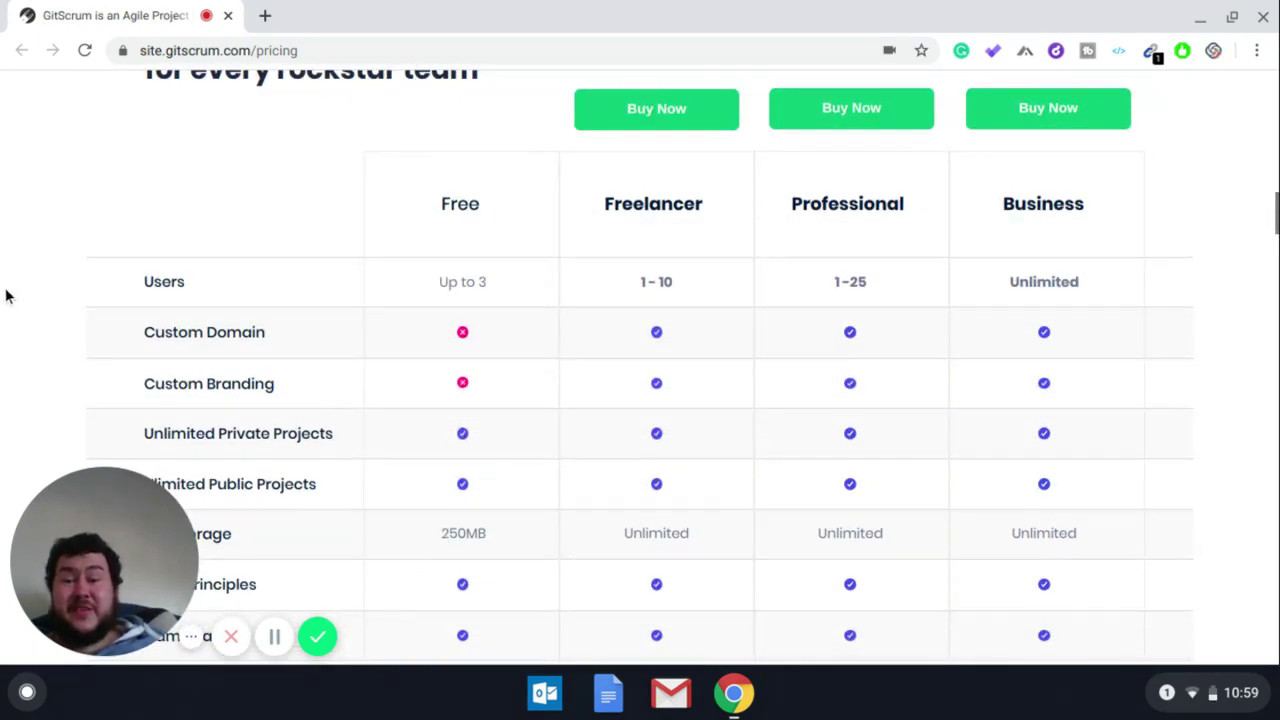
scroll(2, 302, "down", 2)
scroll(143, 306, "down", 5)
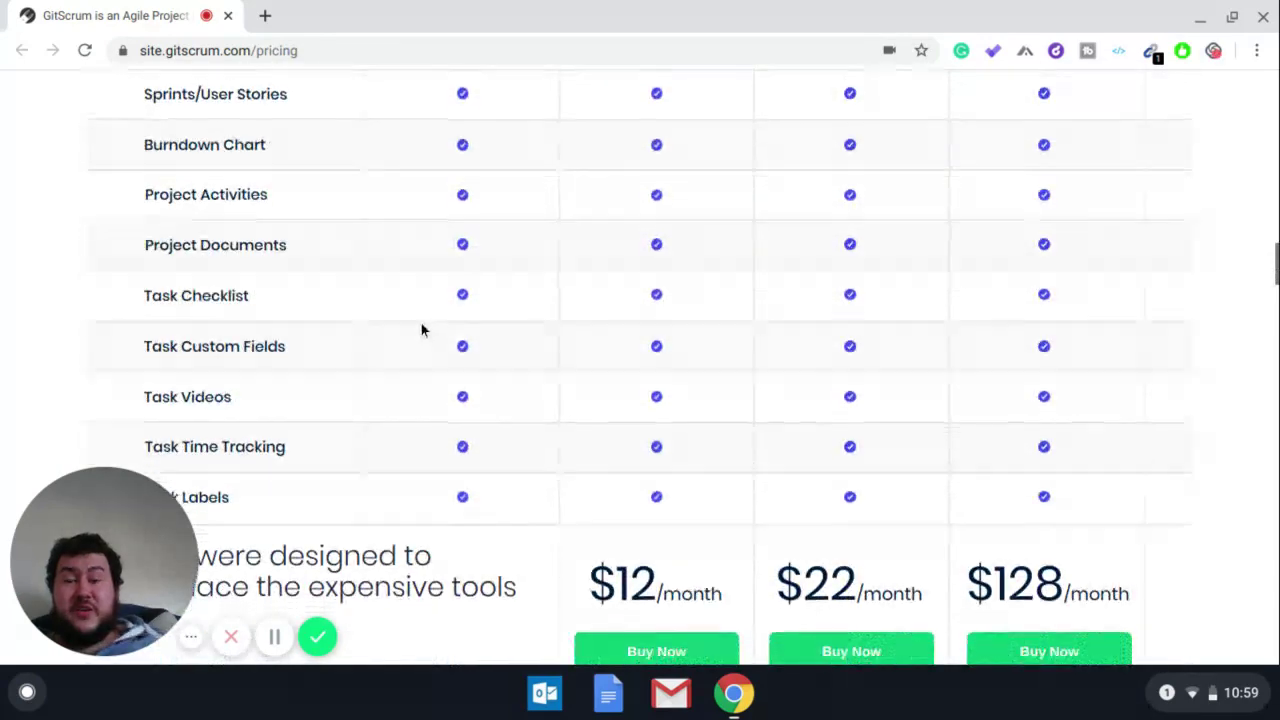
scroll(464, 490, "up", 9)
scroll(464, 490, "down", 2)
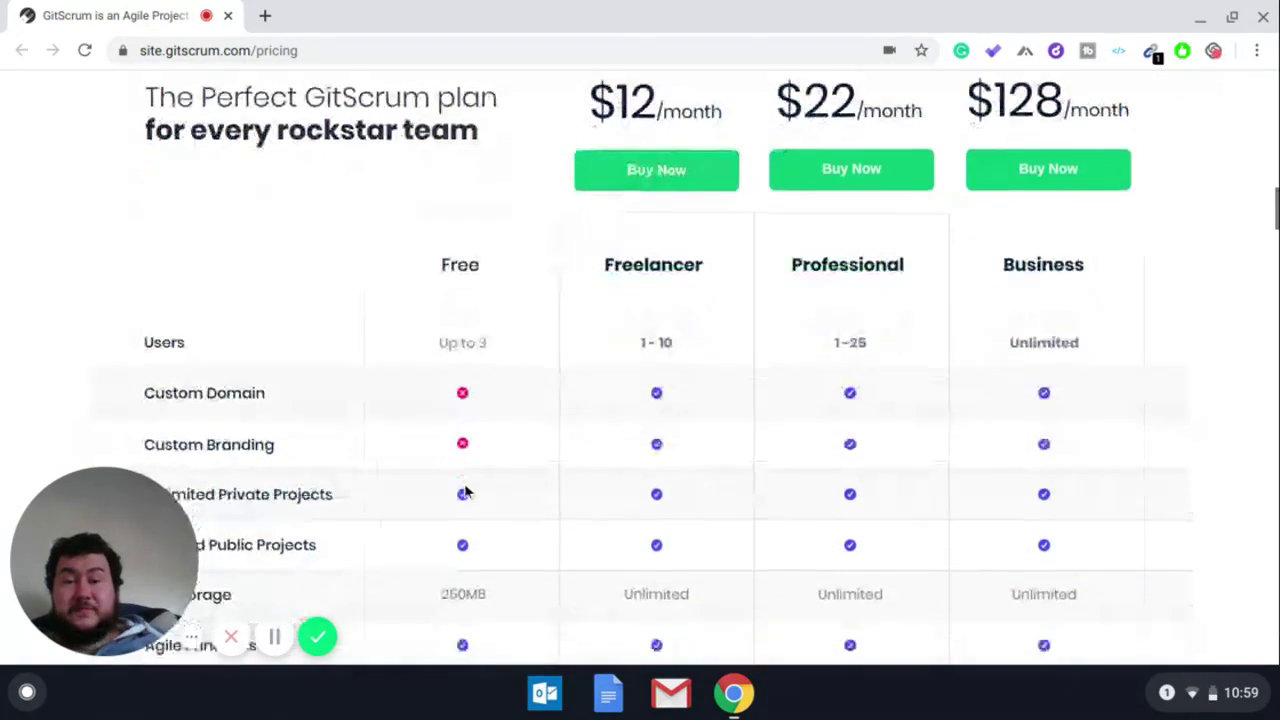
scroll(601, 357, "up", 1)
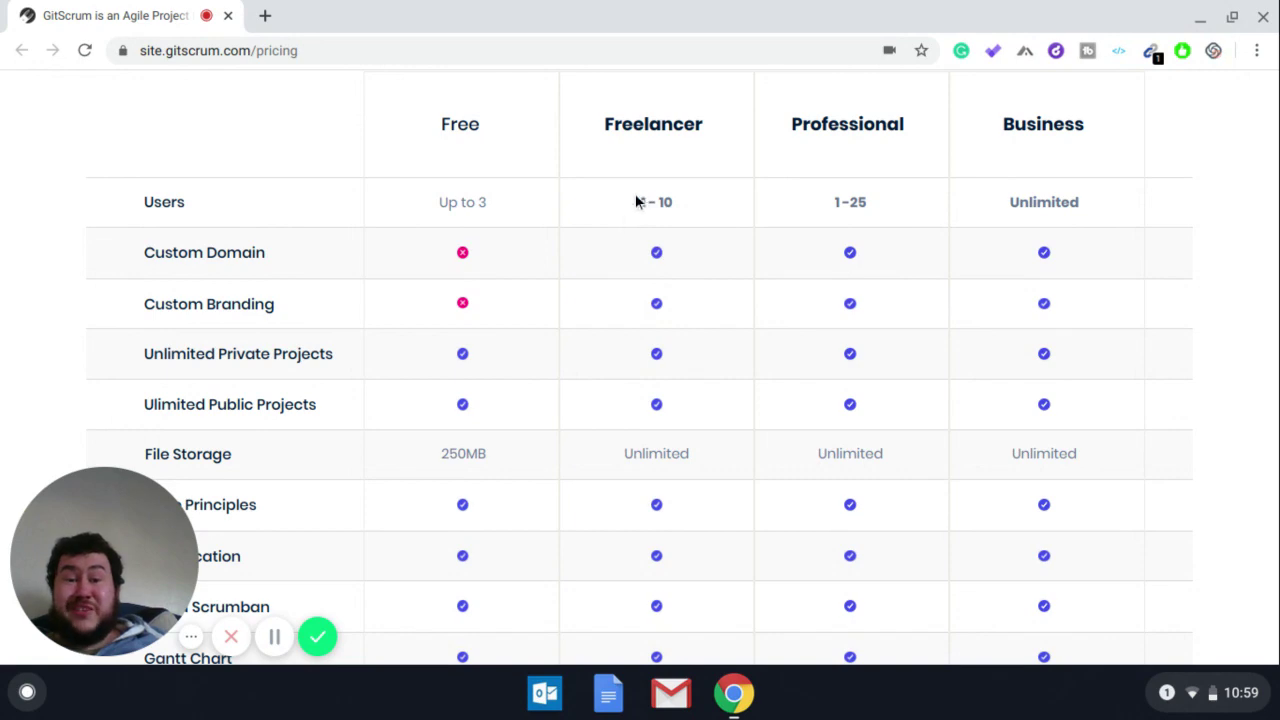
- Compare the monthly prices, user limits, custom branding and file storage of the Freelancer, Professional and Business plans
scroll(636, 201, "up", 3)
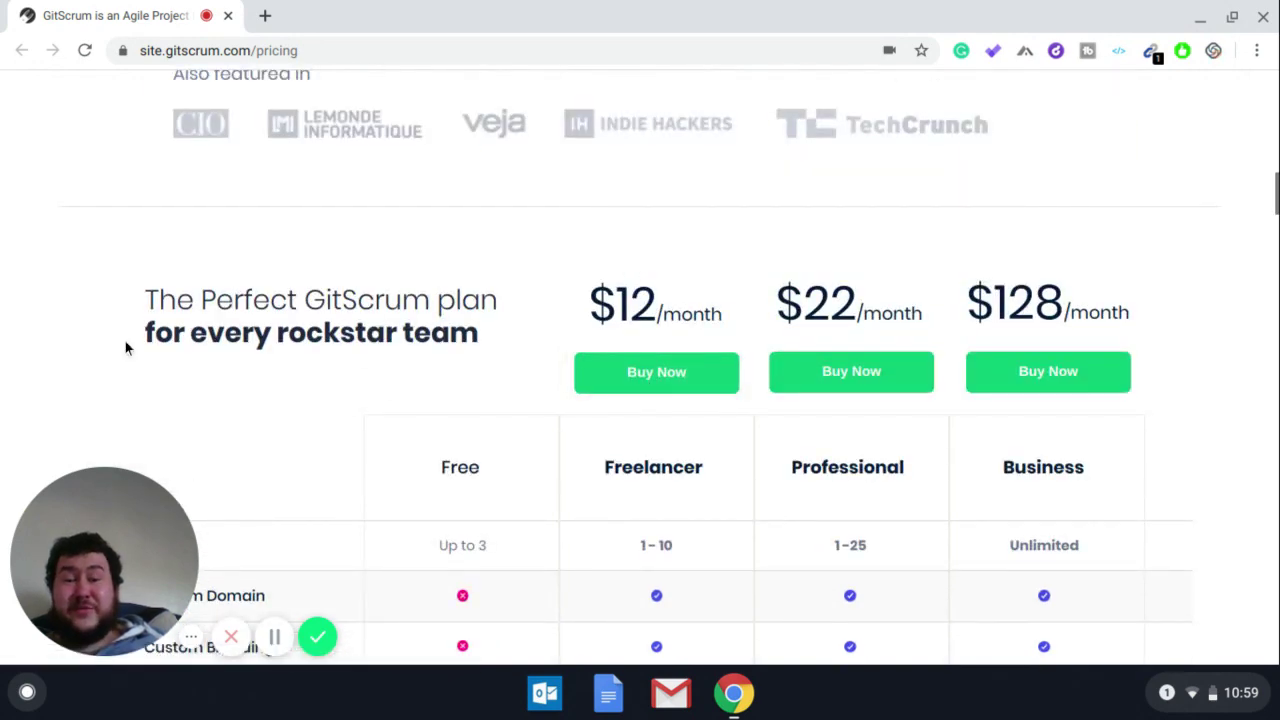
scroll(1038, 456, "down", 1)
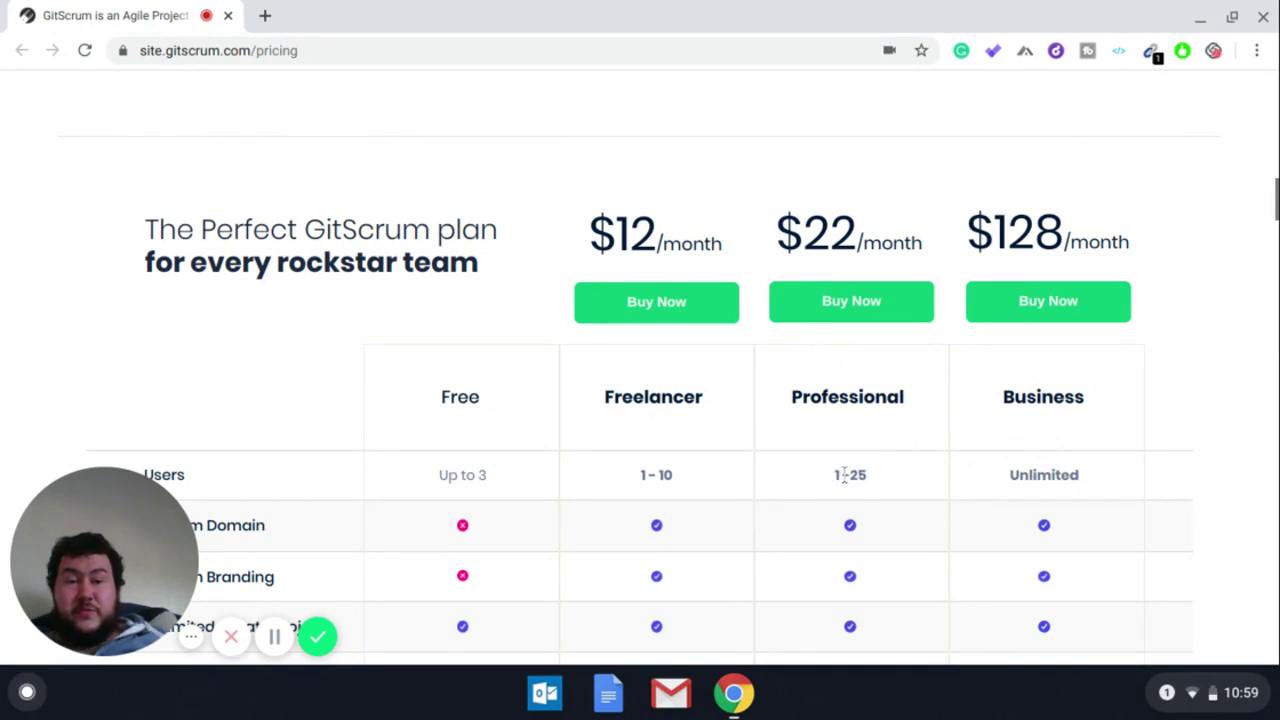
scroll(840, 472, "down", 1)
scroll(307, 424, "down", 2)
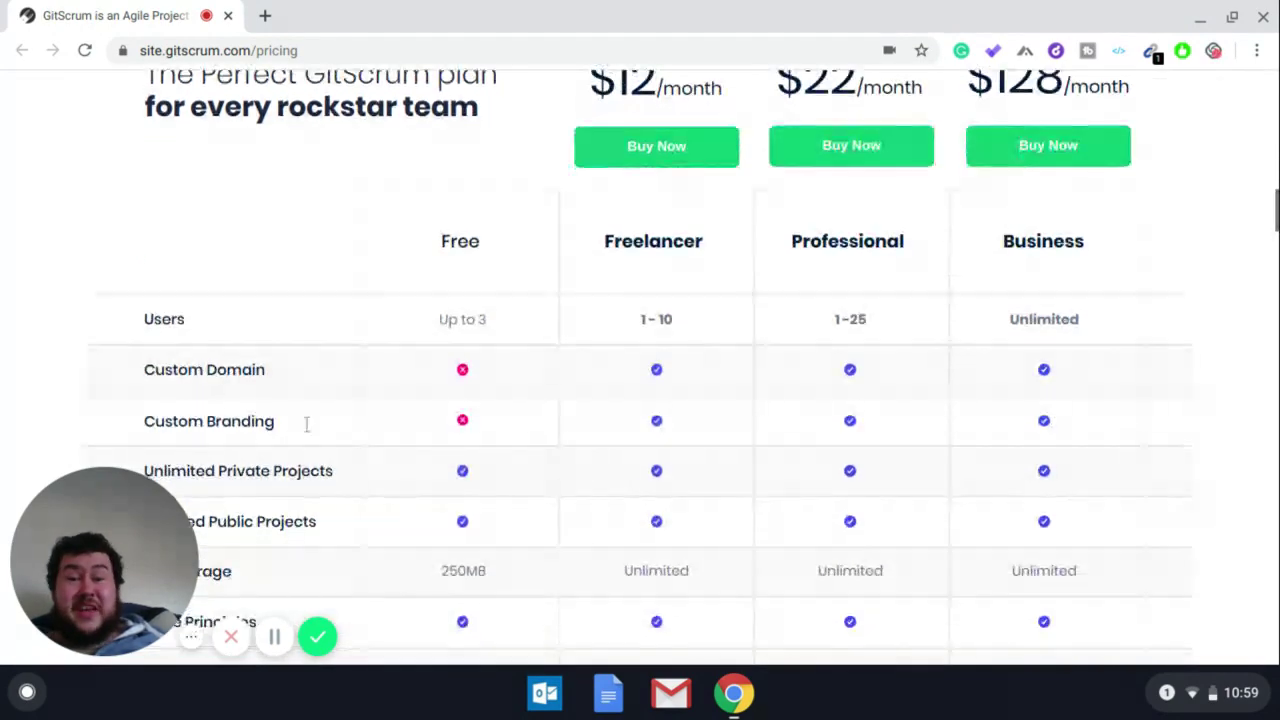
scroll(423, 451, "down", 2)
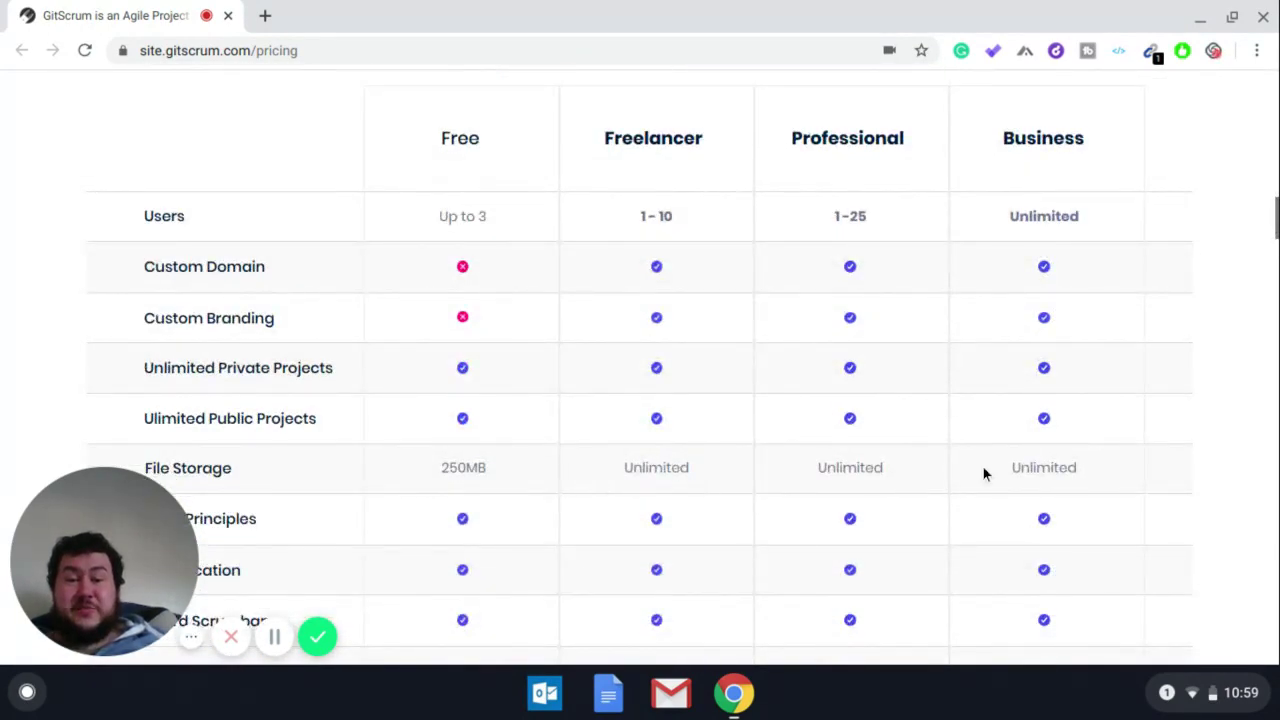
scroll(895, 475, "up", 1)
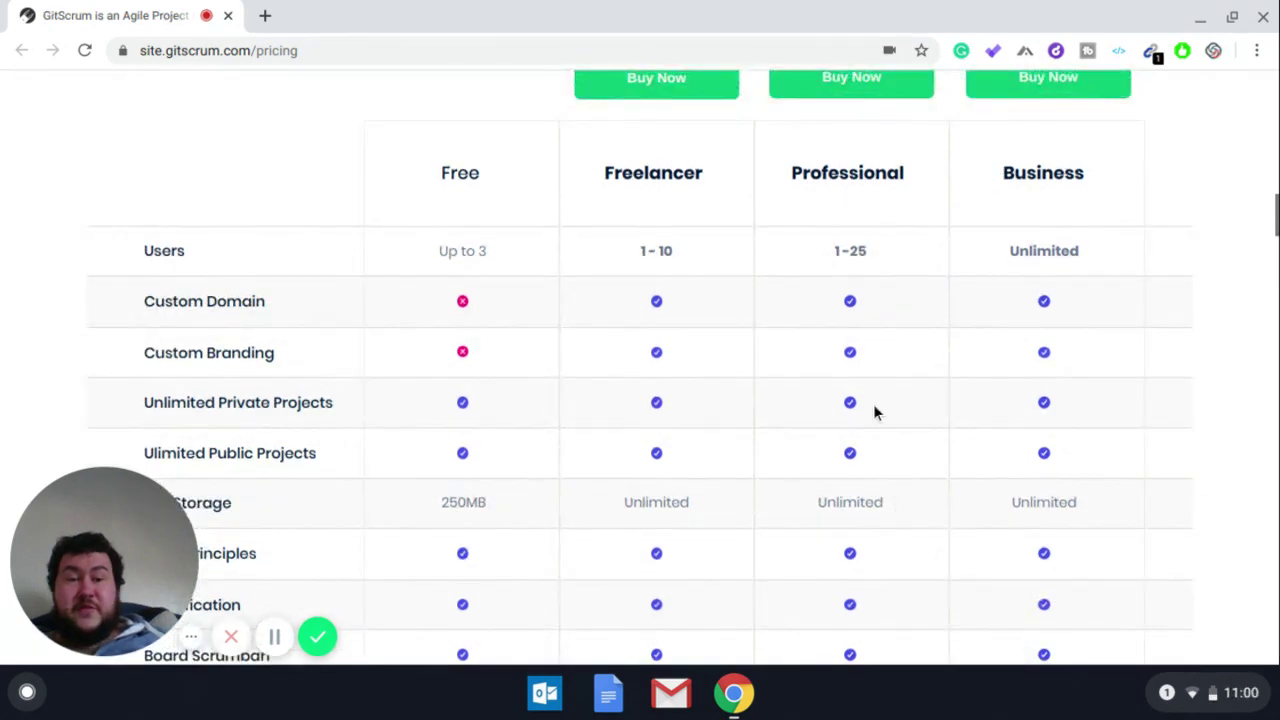
scroll(874, 411, "up", 1)
scroll(1000, 380, "up", 3)
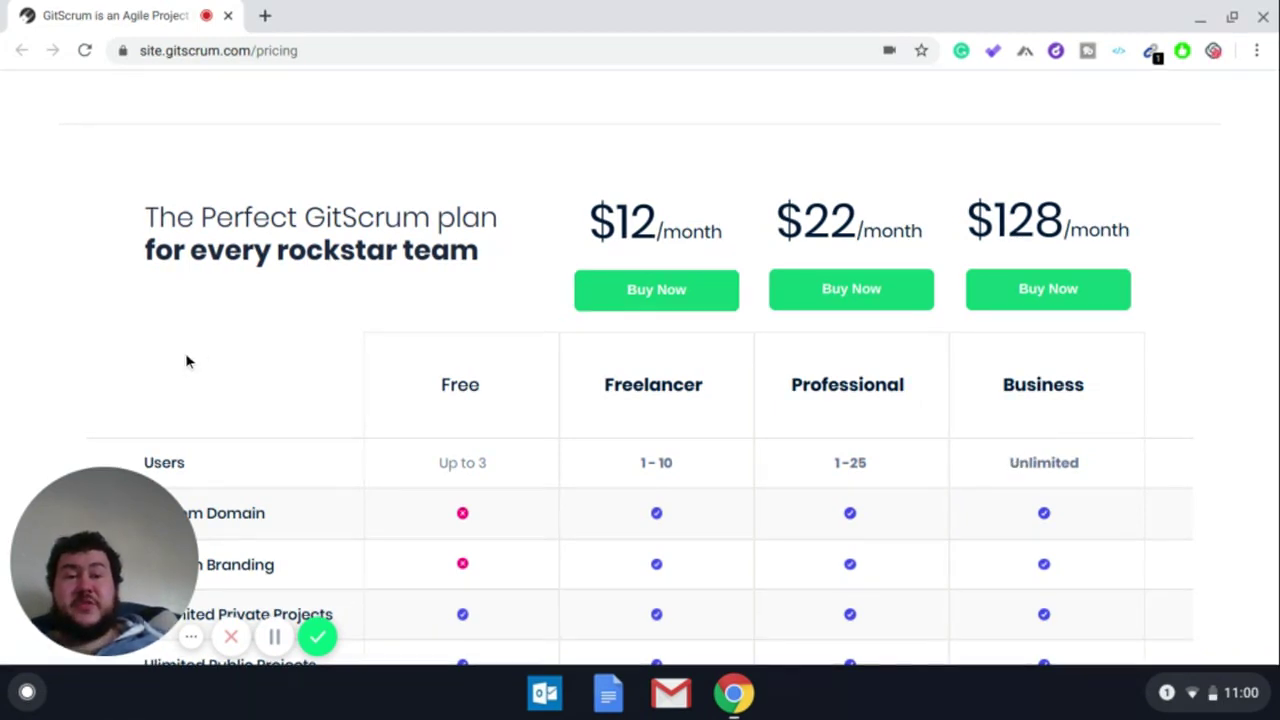
- Highlight the Business plan's monthly price and view it alongside the other plans in the comparison table
left_click_drag(970, 222, 1070, 228)
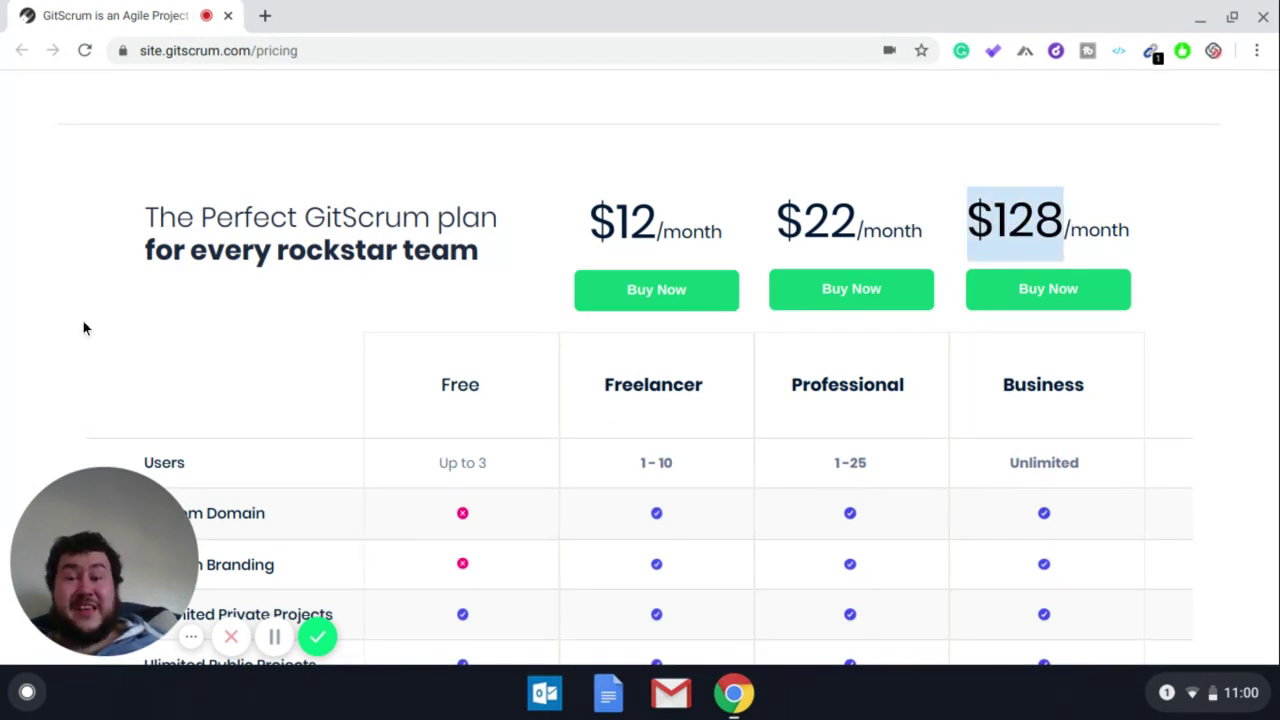
scroll(83, 327, "up", 2)
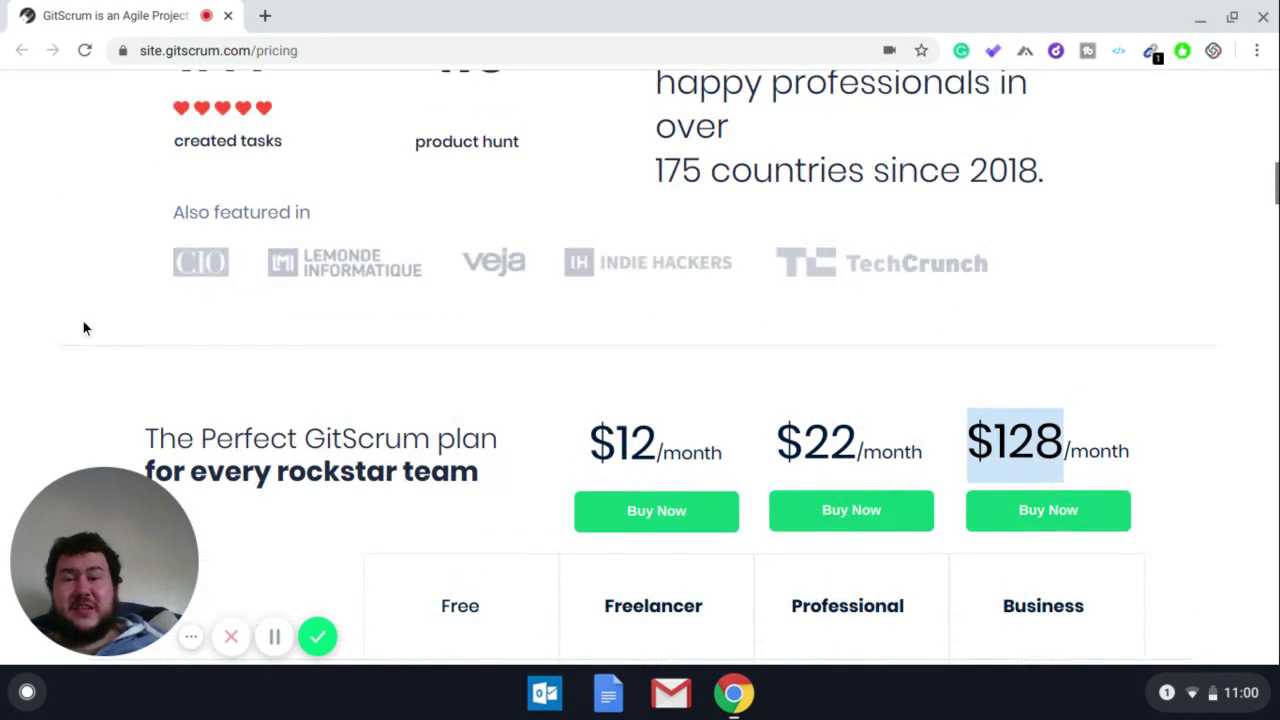
scroll(83, 327, "up", 1)
scroll(83, 329, "down", 3)
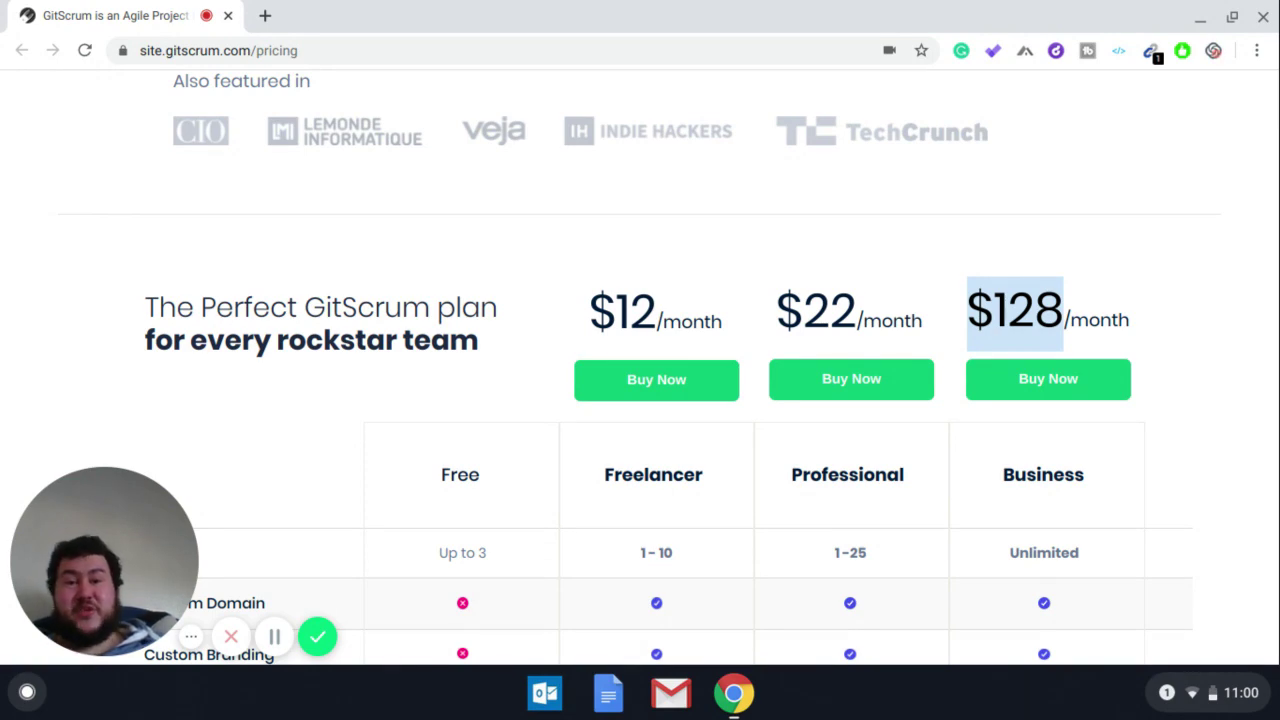
scroll(475, 459, "down", 2)
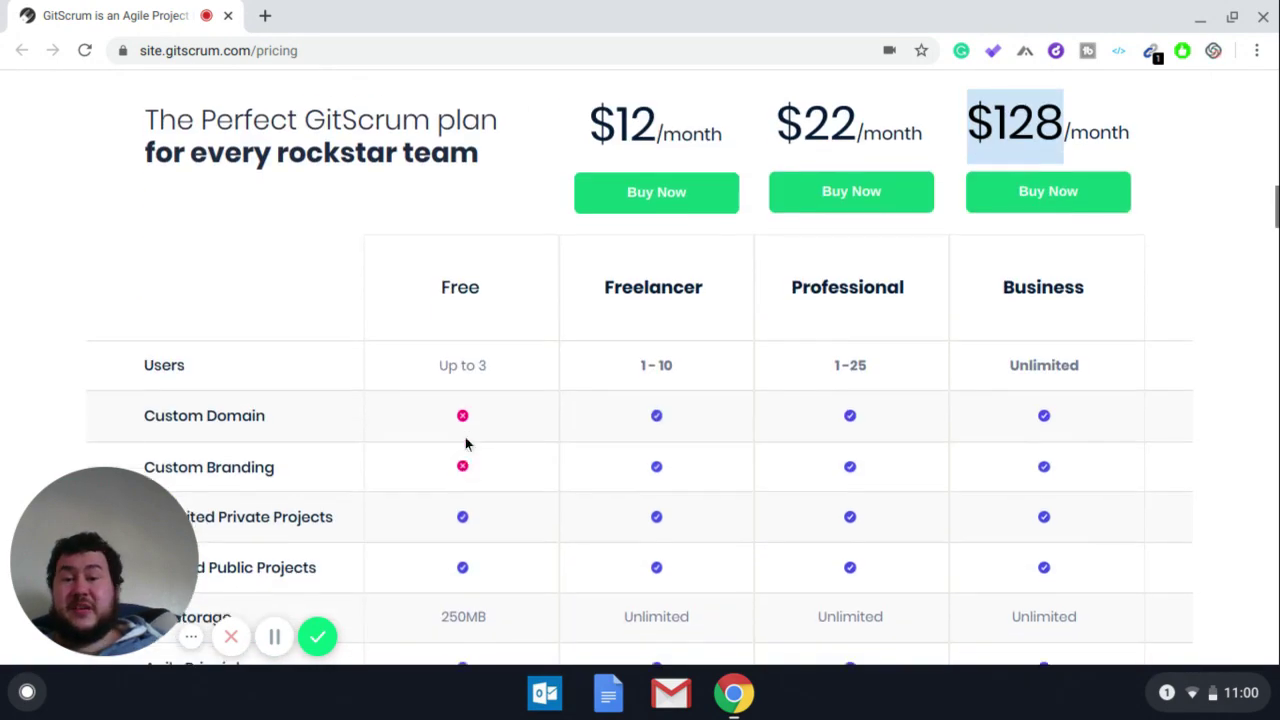
- Highlight the Free plan's name in the comparison table, clear the selection and look at the Freelancer plan's price
left_click(440, 288)
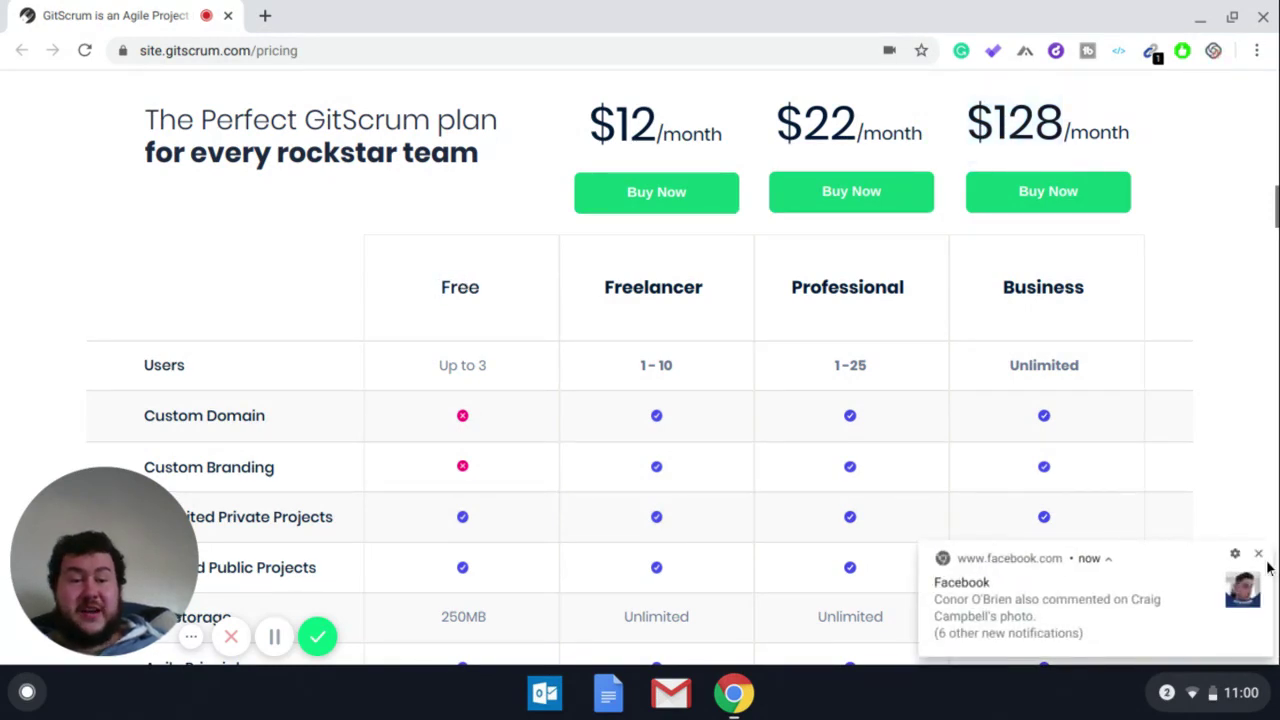
left_click_drag(408, 277, 484, 290)
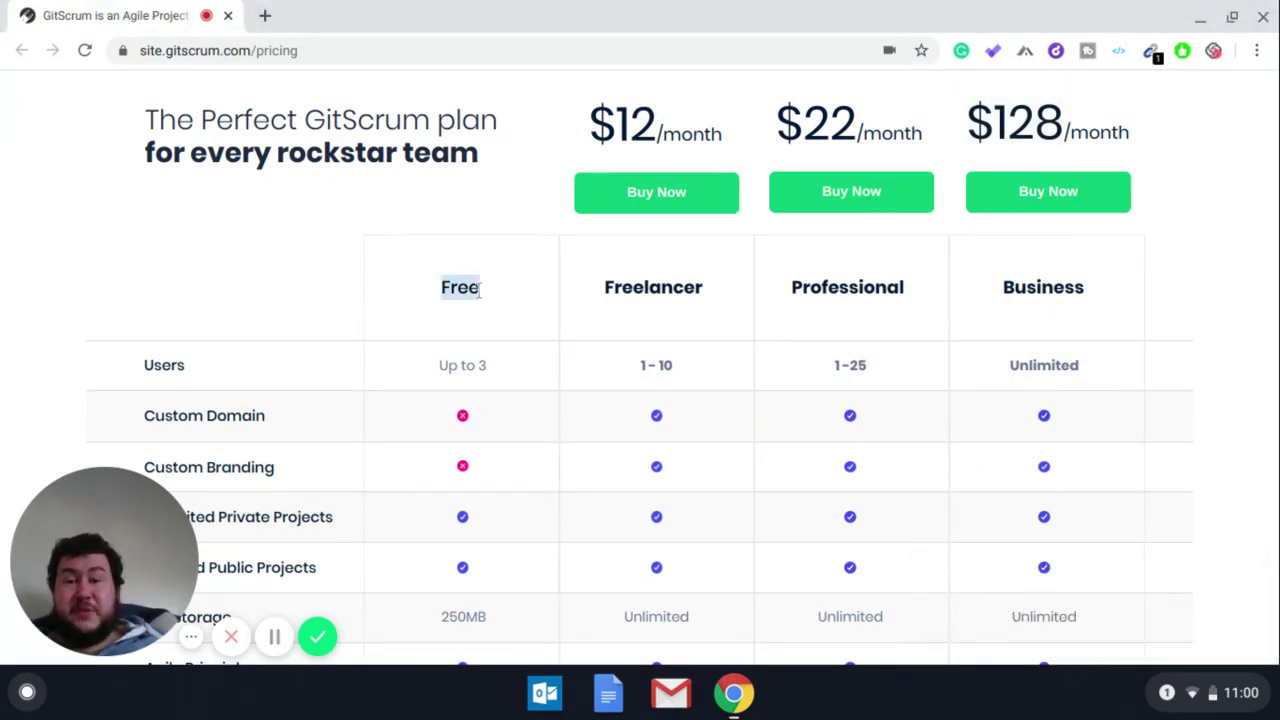
left_click(233, 288)
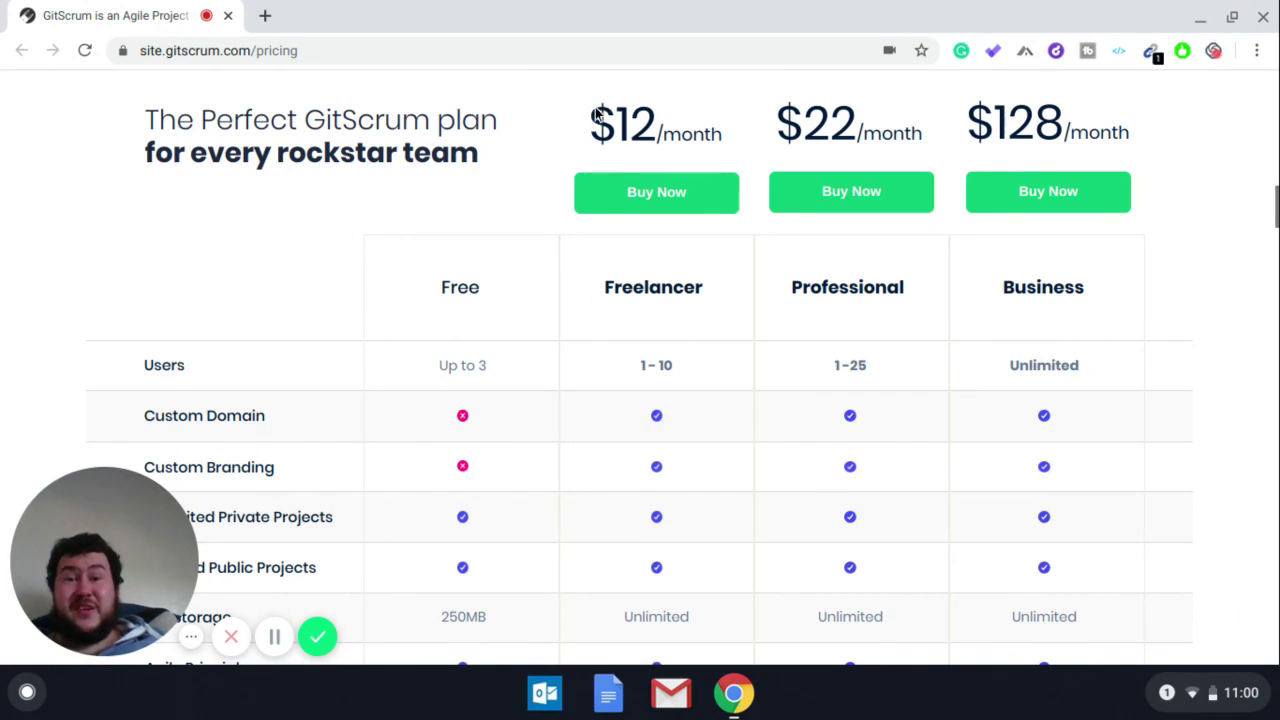
left_click_drag(689, 127, 680, 130)
left_click(238, 242)
- Examine the Freelancer plan's price, user limit, file storage and included features against the Free plan
scroll(250, 250, "down", 1)
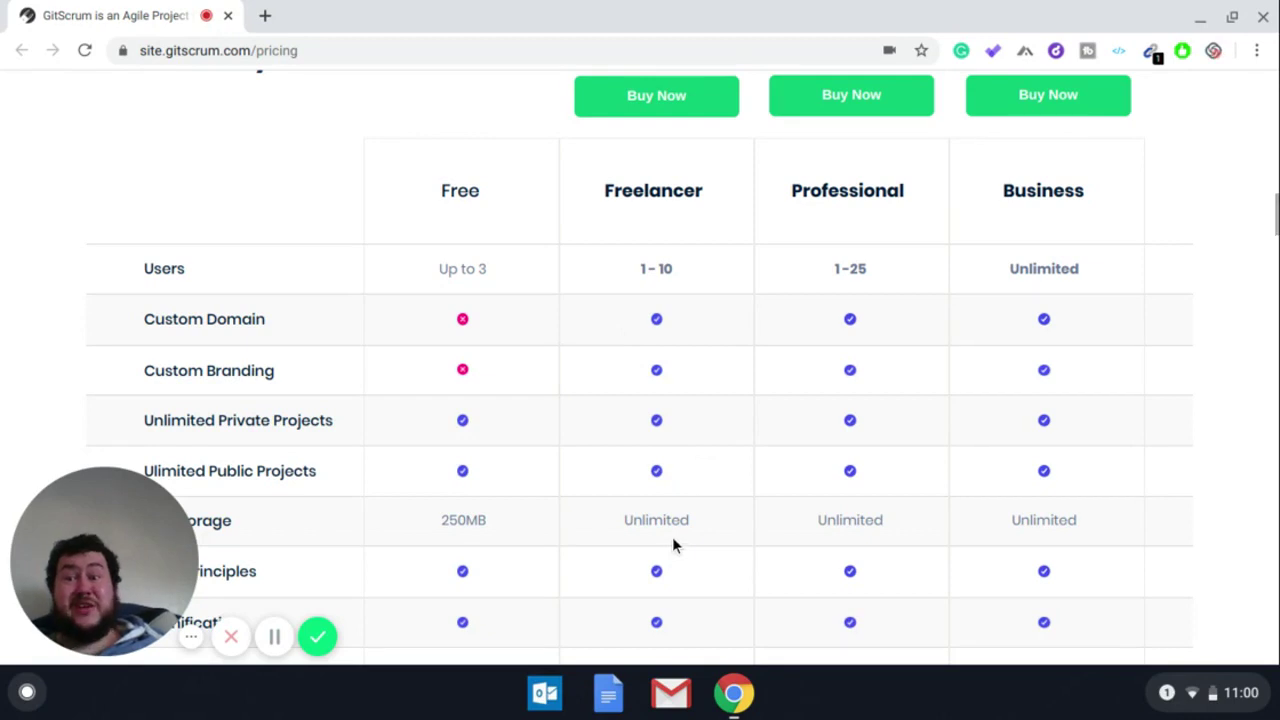
scroll(632, 514, "down", 1)
scroll(632, 514, "down", 1)
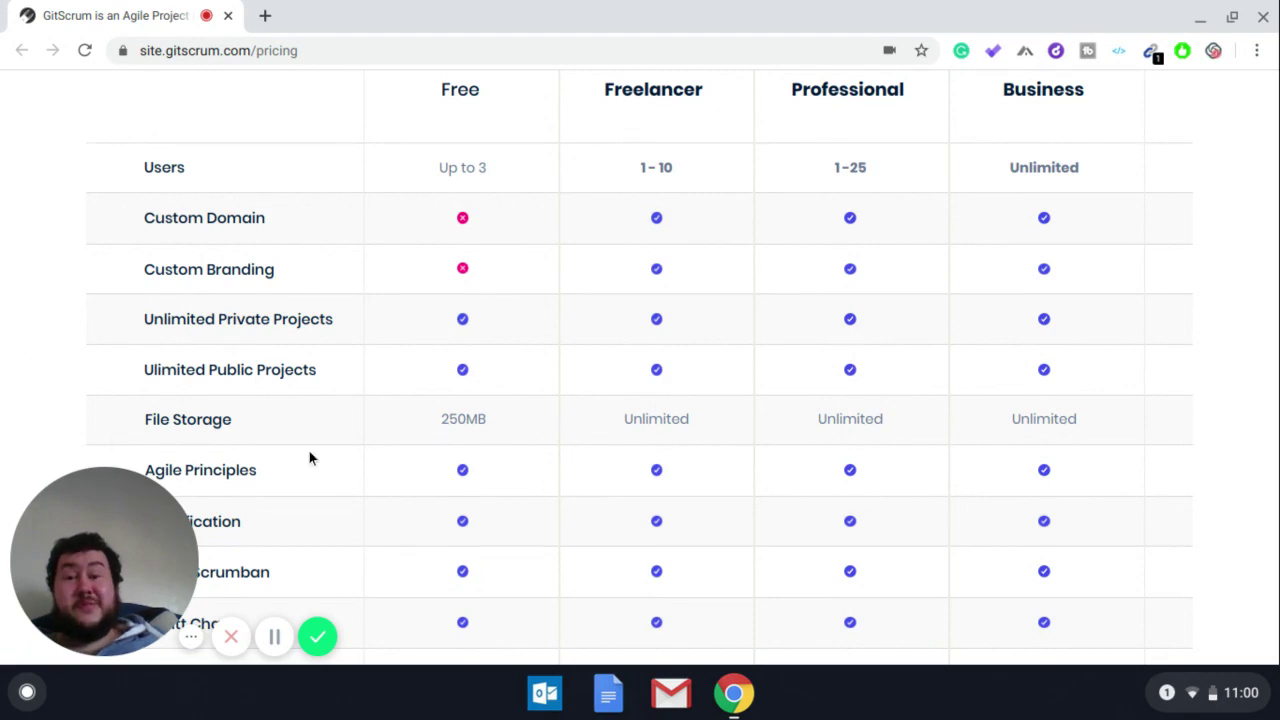
scroll(612, 455, "up", 2)
scroll(610, 455, "up", 1)
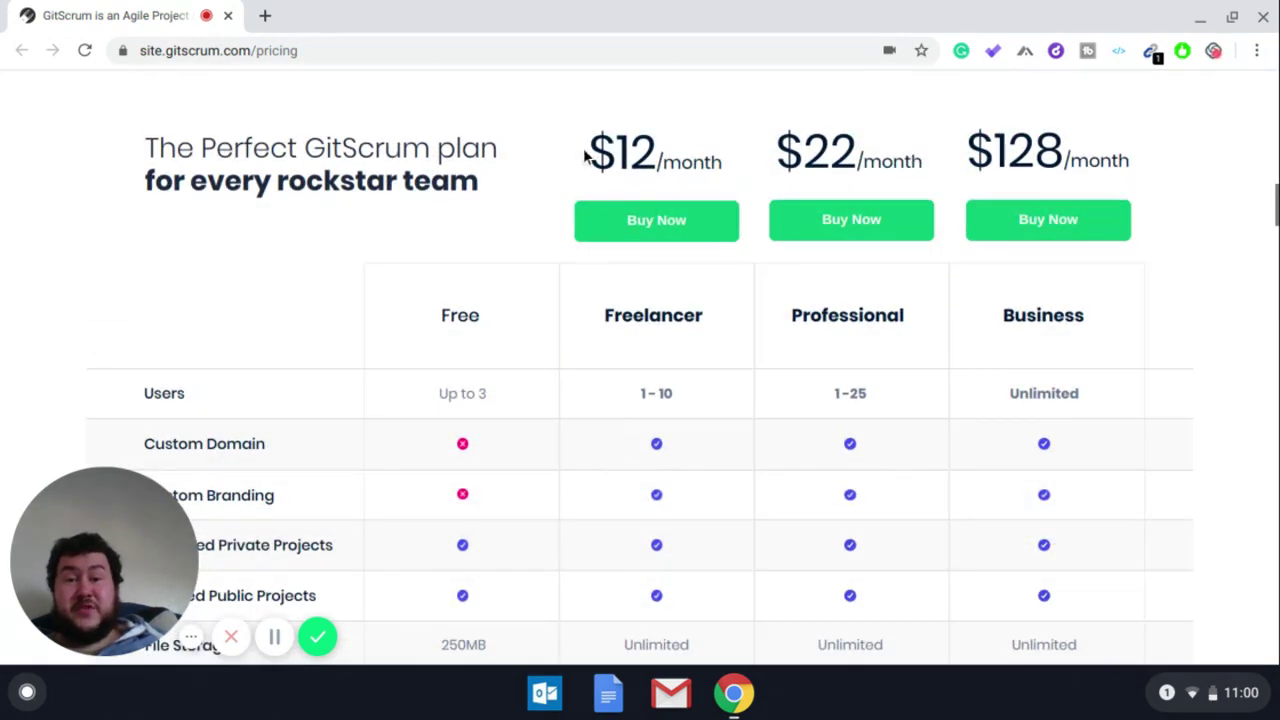
left_click_drag(658, 155, 33, 365)
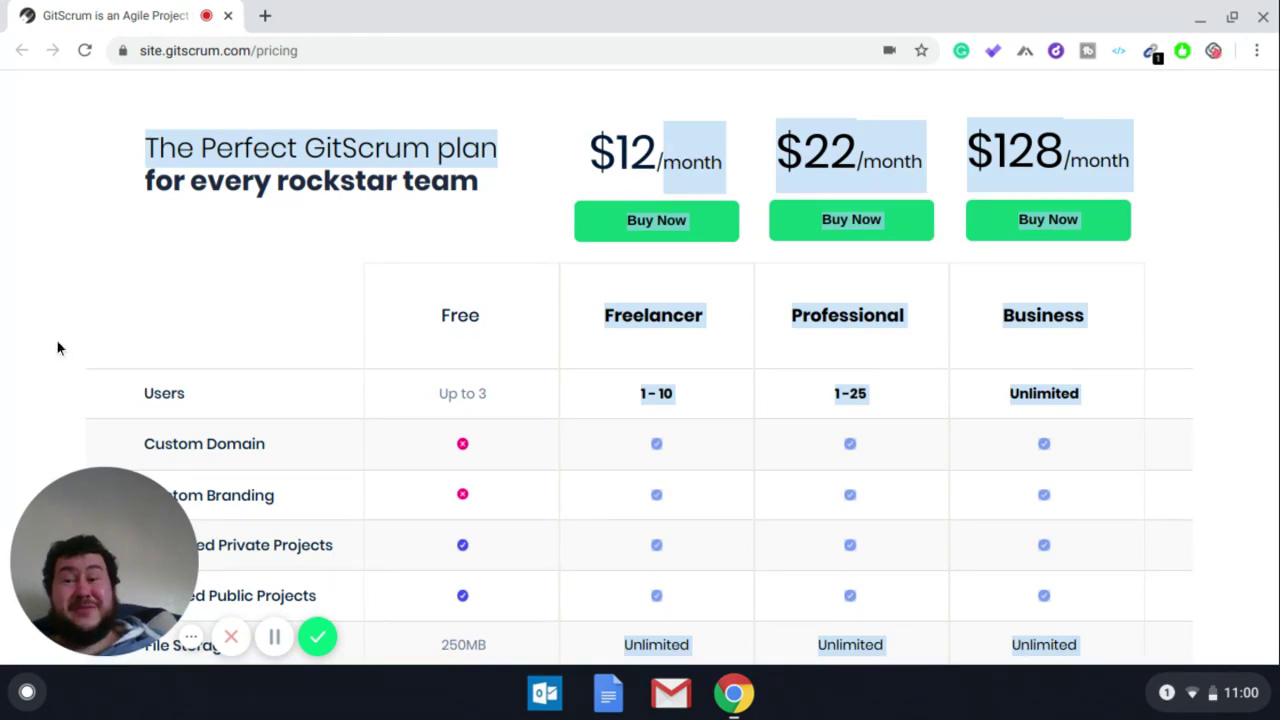
scroll(57, 342, "down", 2)
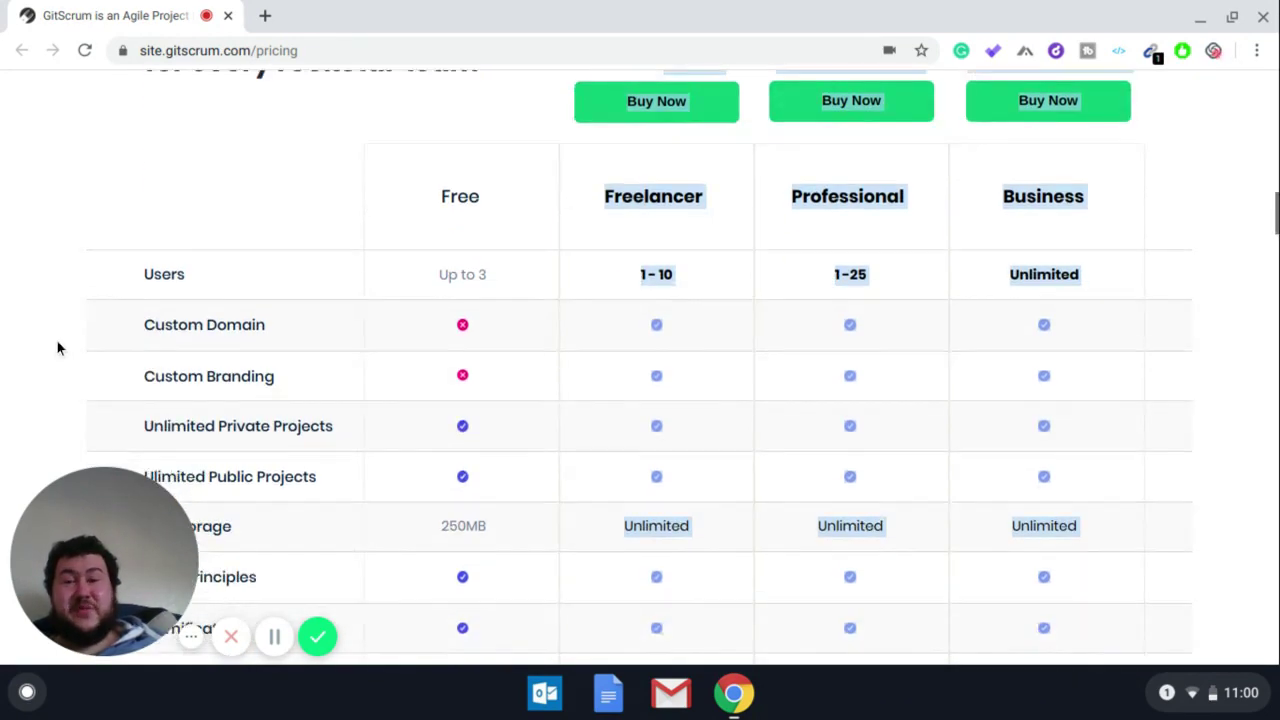
scroll(56, 339, "up", 2)
scroll(645, 443, "down", 1)
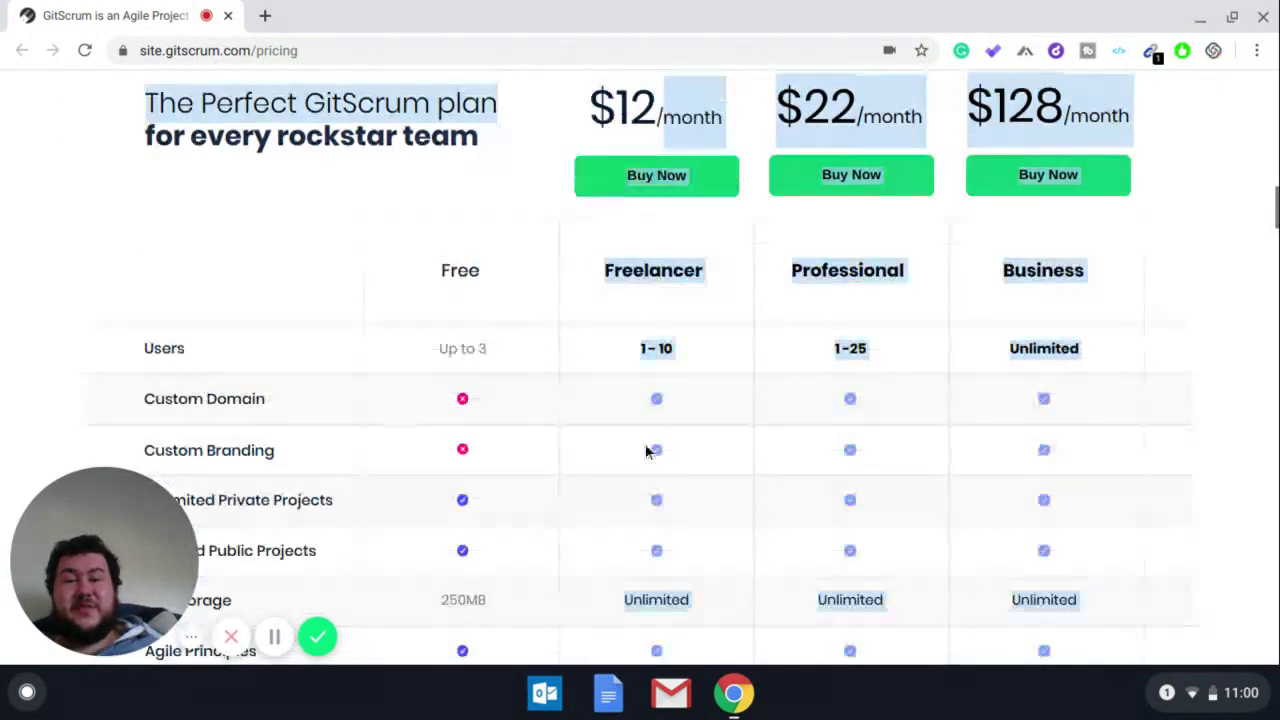
scroll(700, 460, "down", 1)
scroll(690, 505, "up", 2)
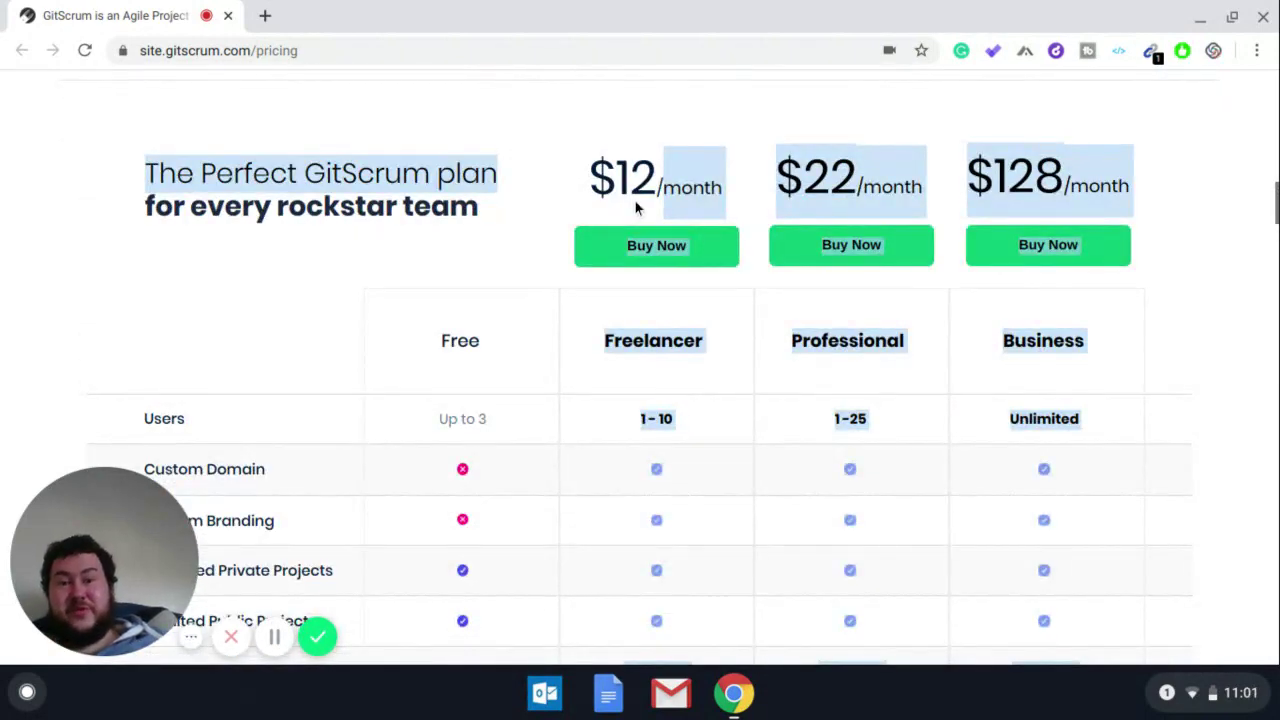
scroll(512, 415, "down", 7)
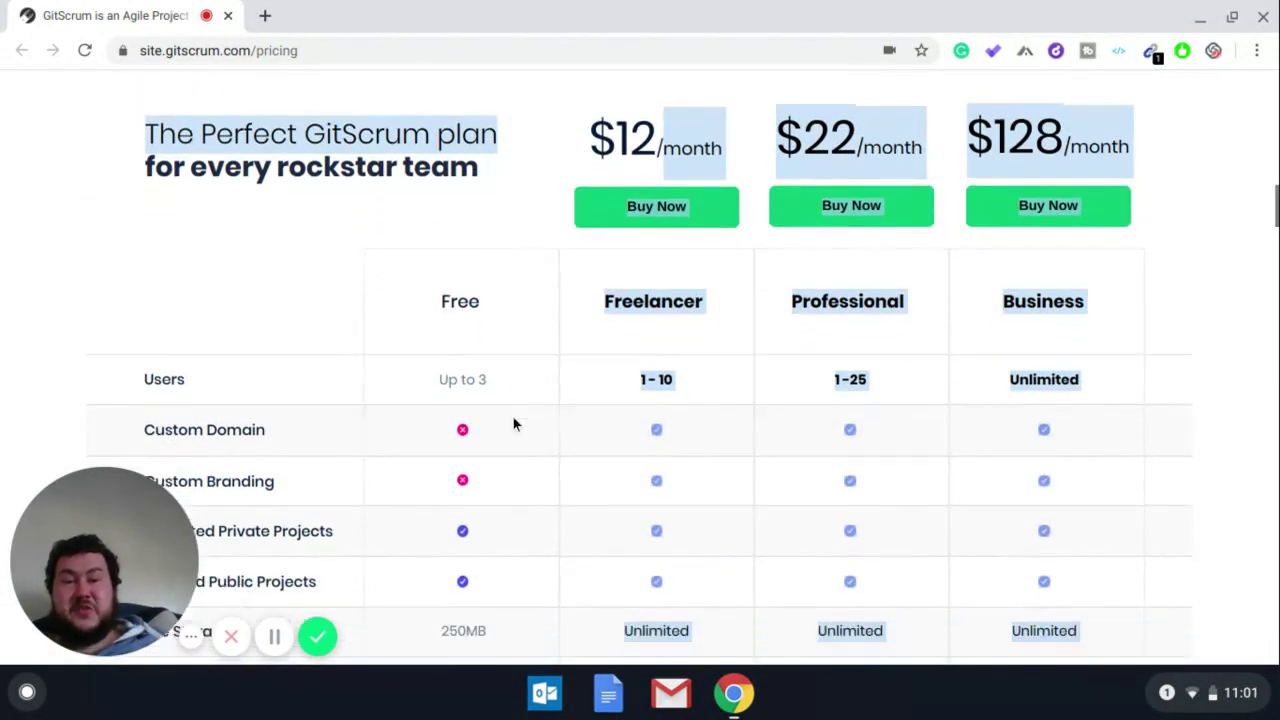
- Sign in to the GitScrum account with the prefilled e-mail and password
scroll(517, 422, "up", 15)
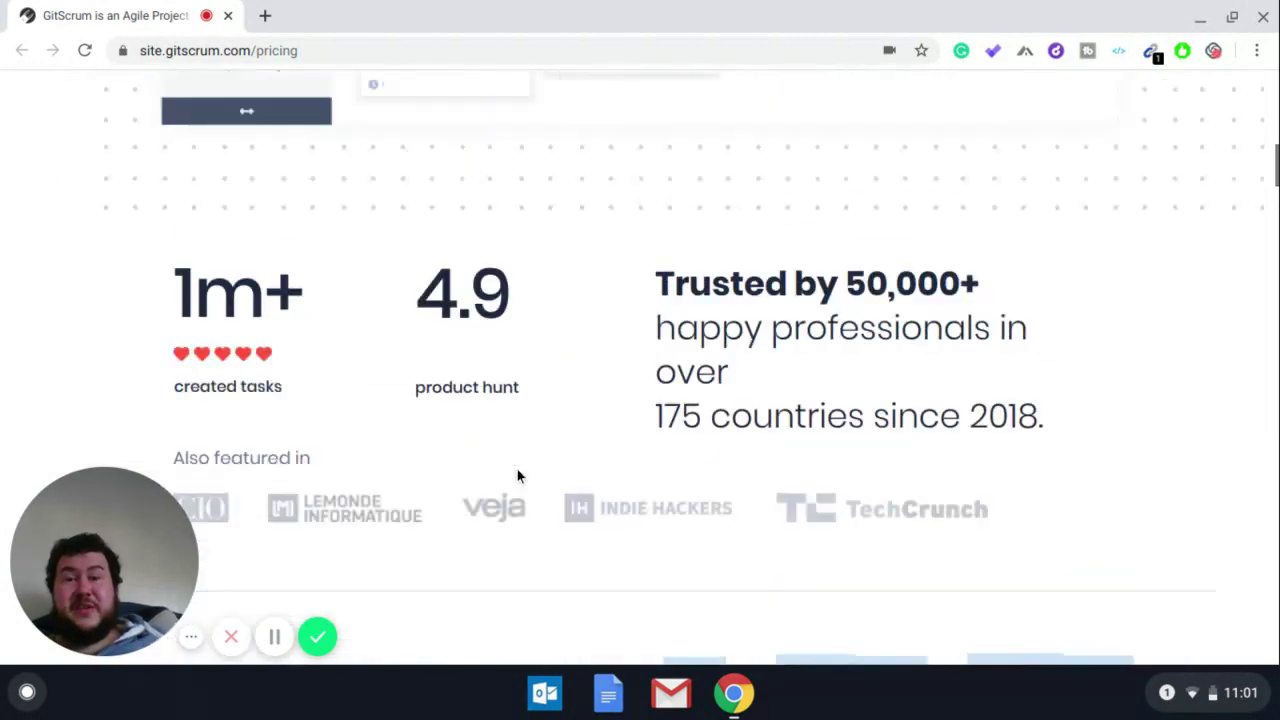
scroll(517, 470, "up", 2)
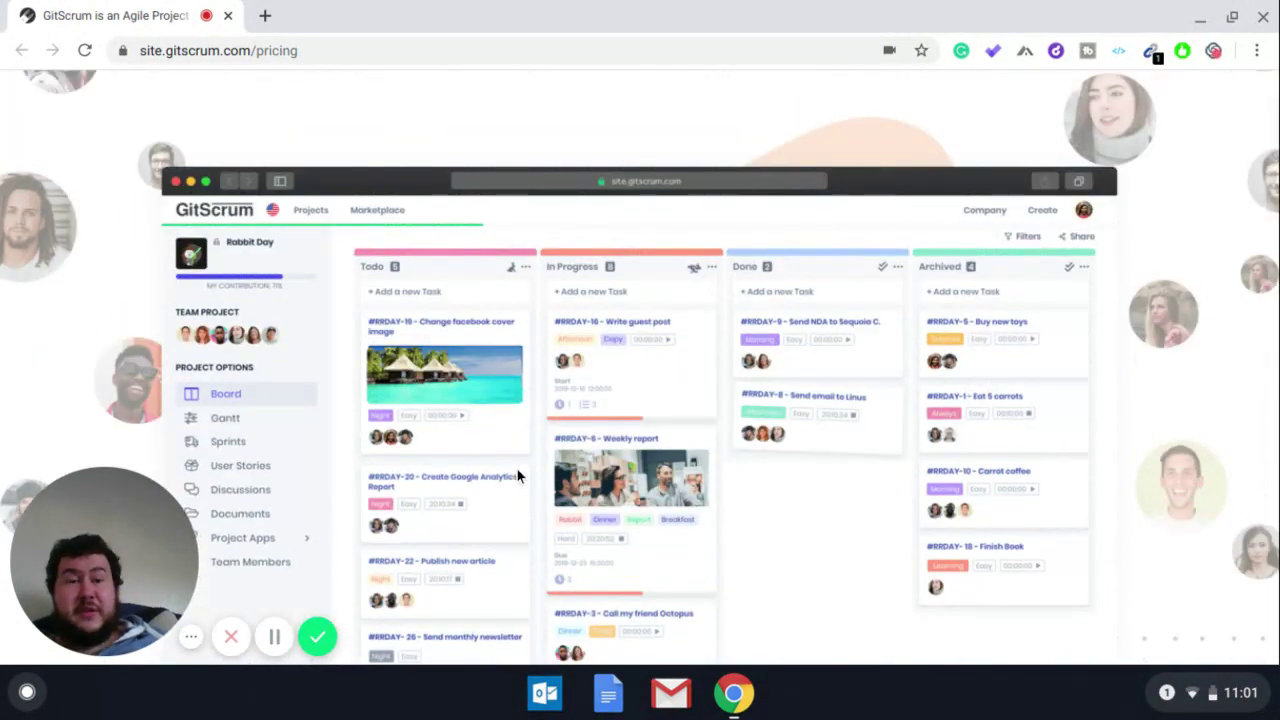
scroll(28, 320, "down", 2)
scroll(40, 340, "up", 5)
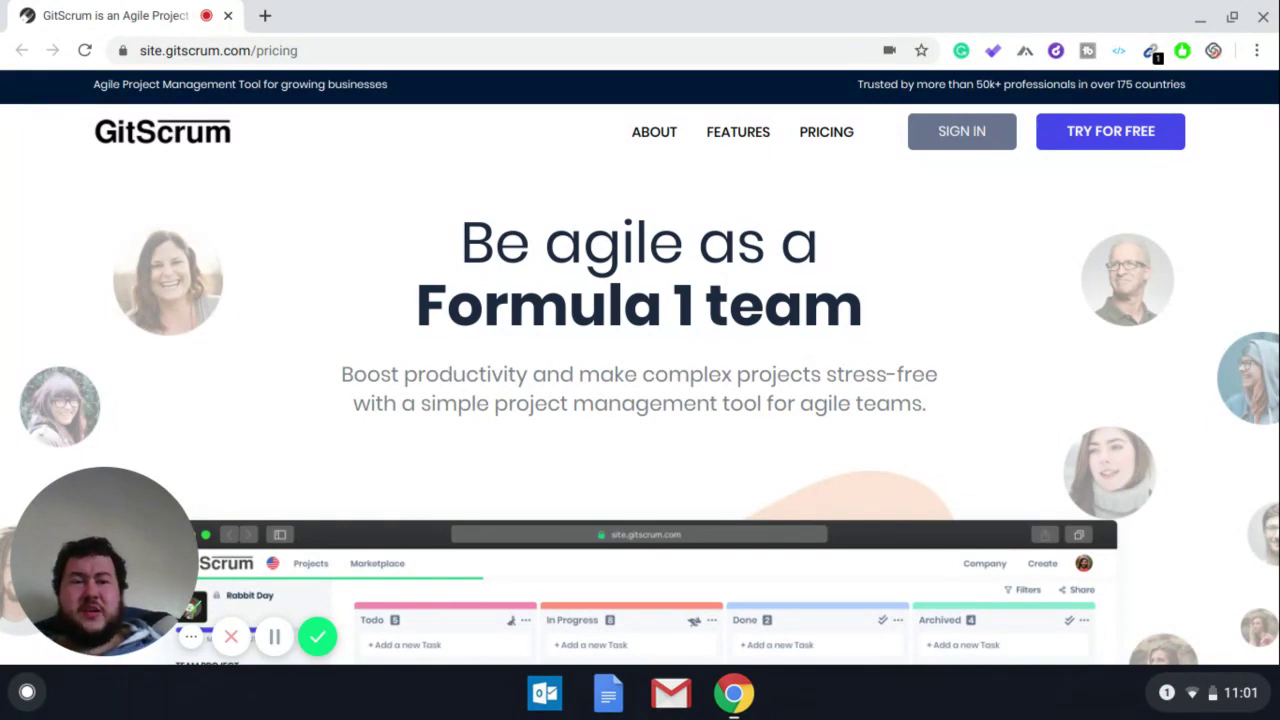
left_click(966, 137)
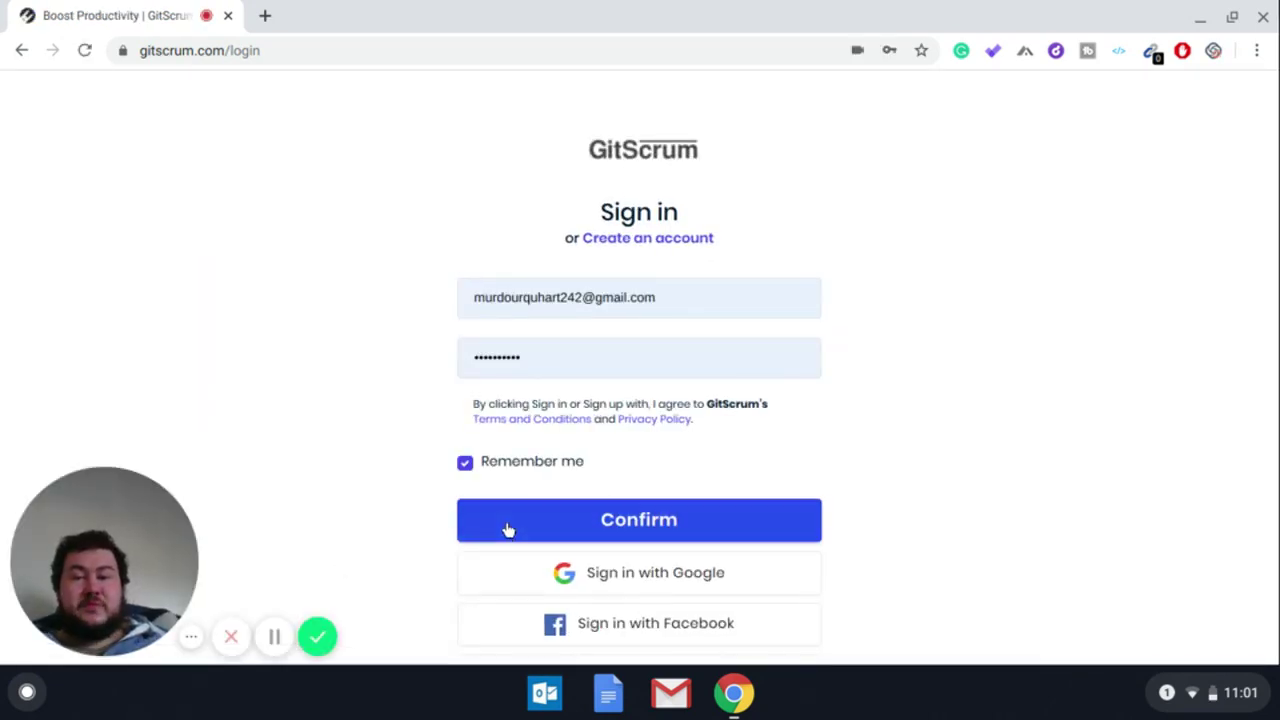
left_click(557, 523)
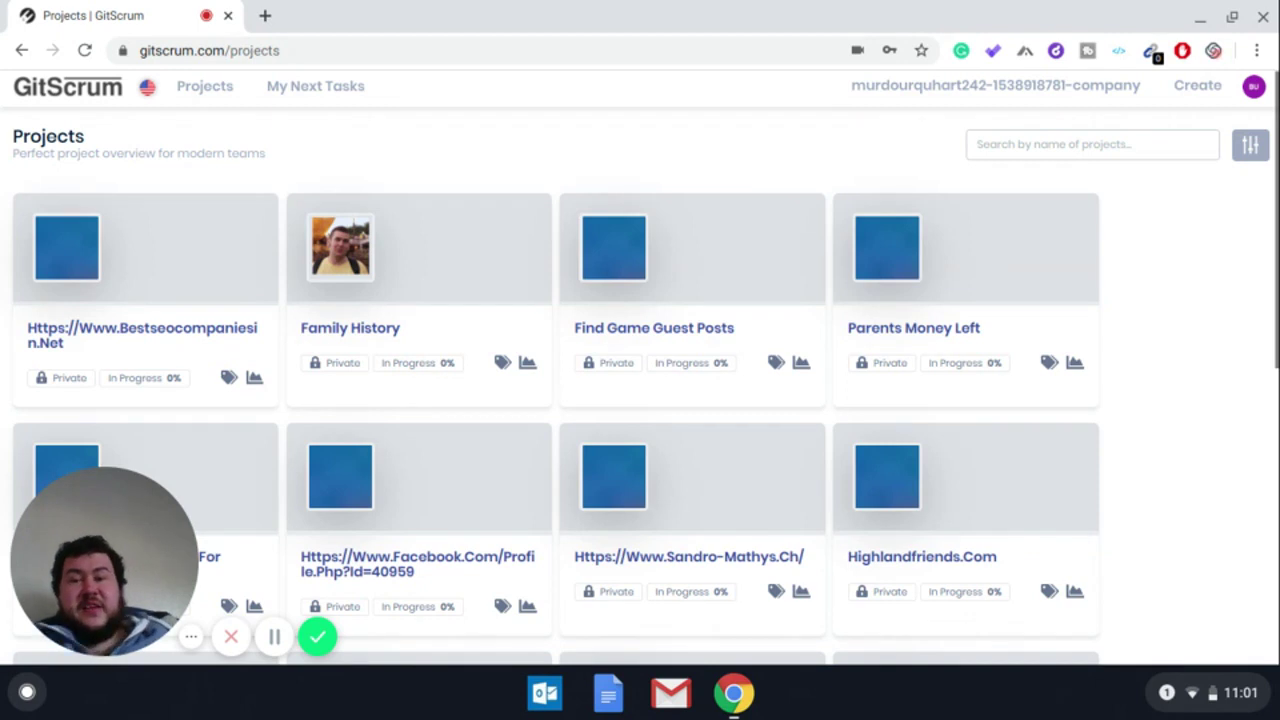
- Look through the account's existing projects and open the form for creating a new project
scroll(2, 380, "down", 3)
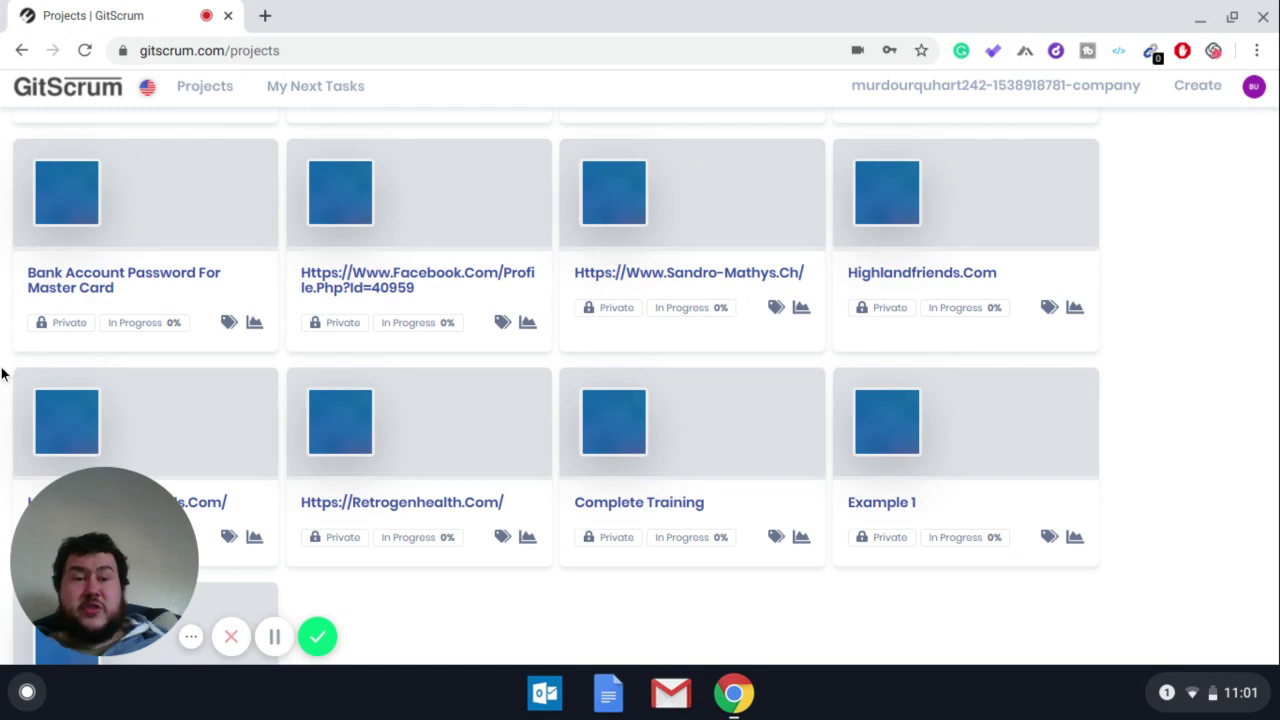
scroll(3, 372, "down", 3)
scroll(49, 397, "up", 2)
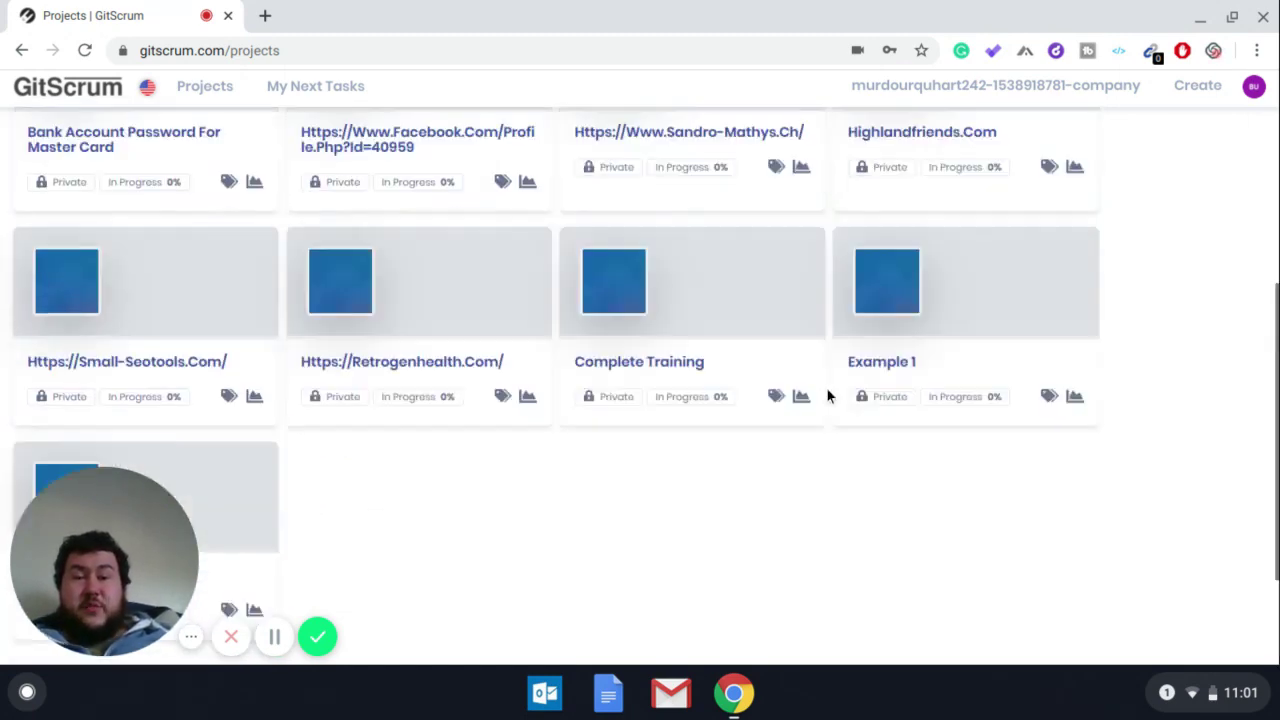
scroll(827, 396, "up", 4)
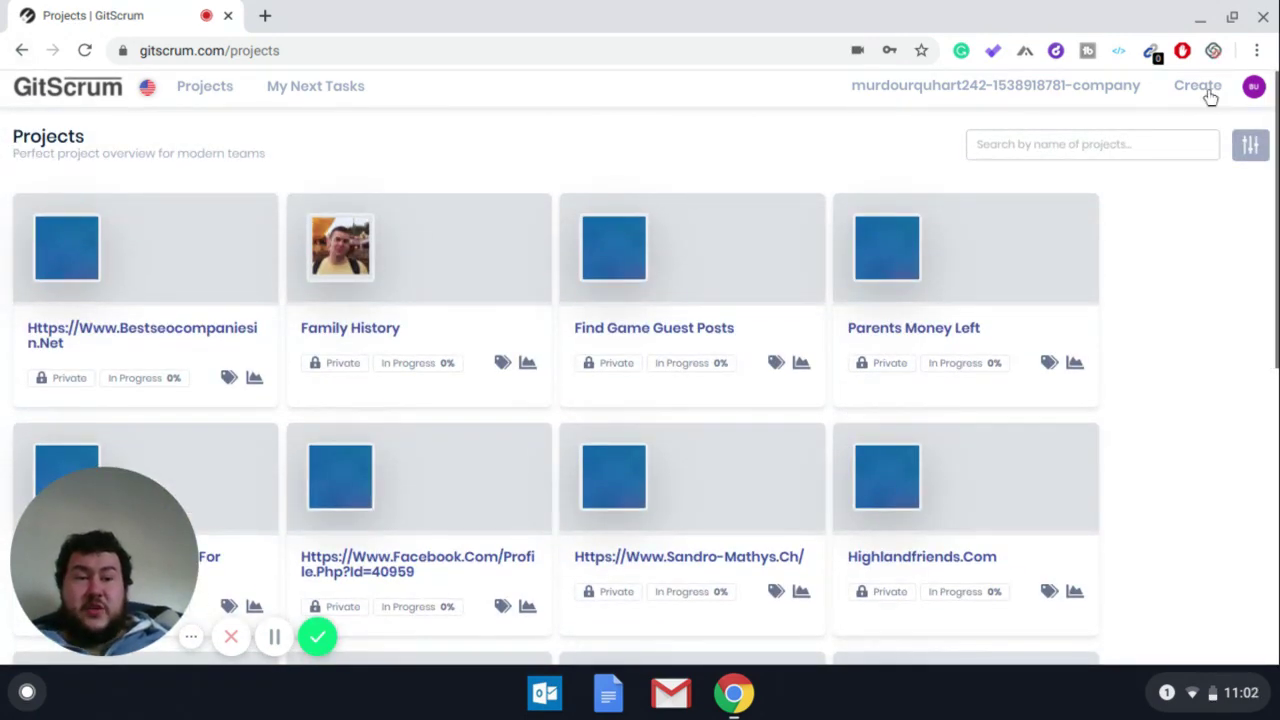
left_click(1203, 88)
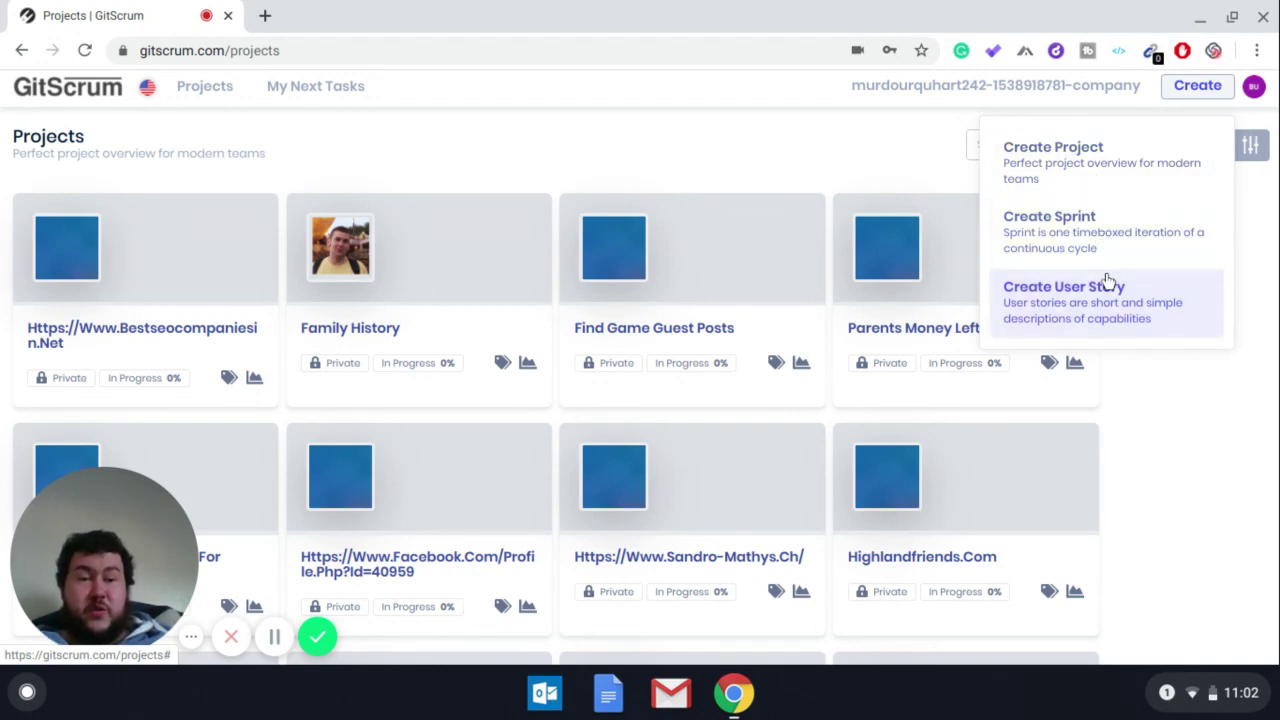
left_click(1089, 176)
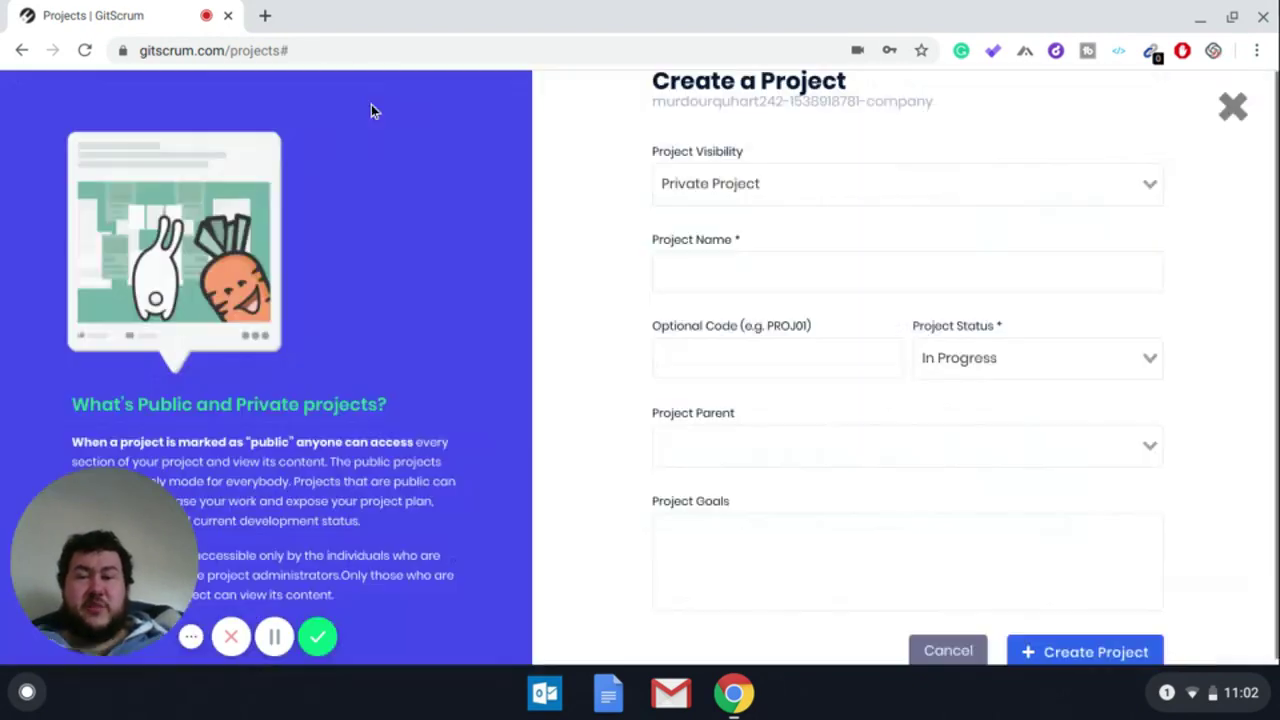
- Switch the new project's visibility to Public Project and back to Private Project
left_click(766, 195)
left_click(967, 245)
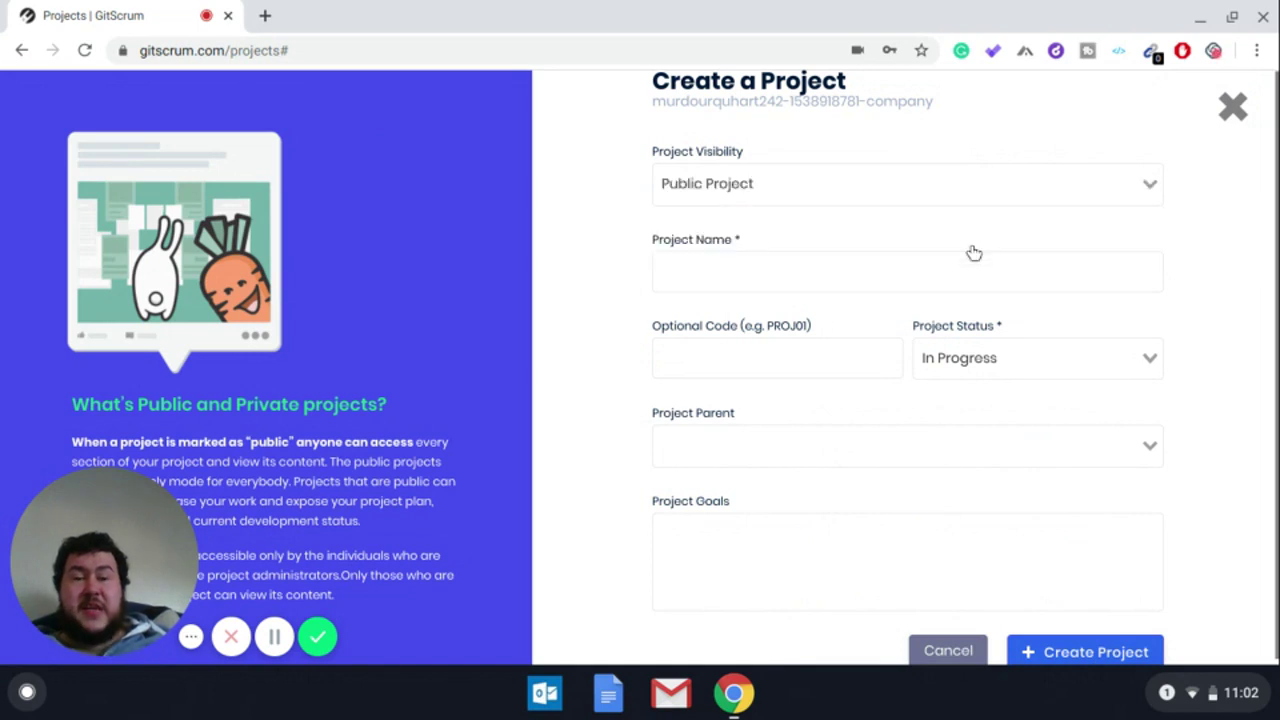
left_click(900, 181)
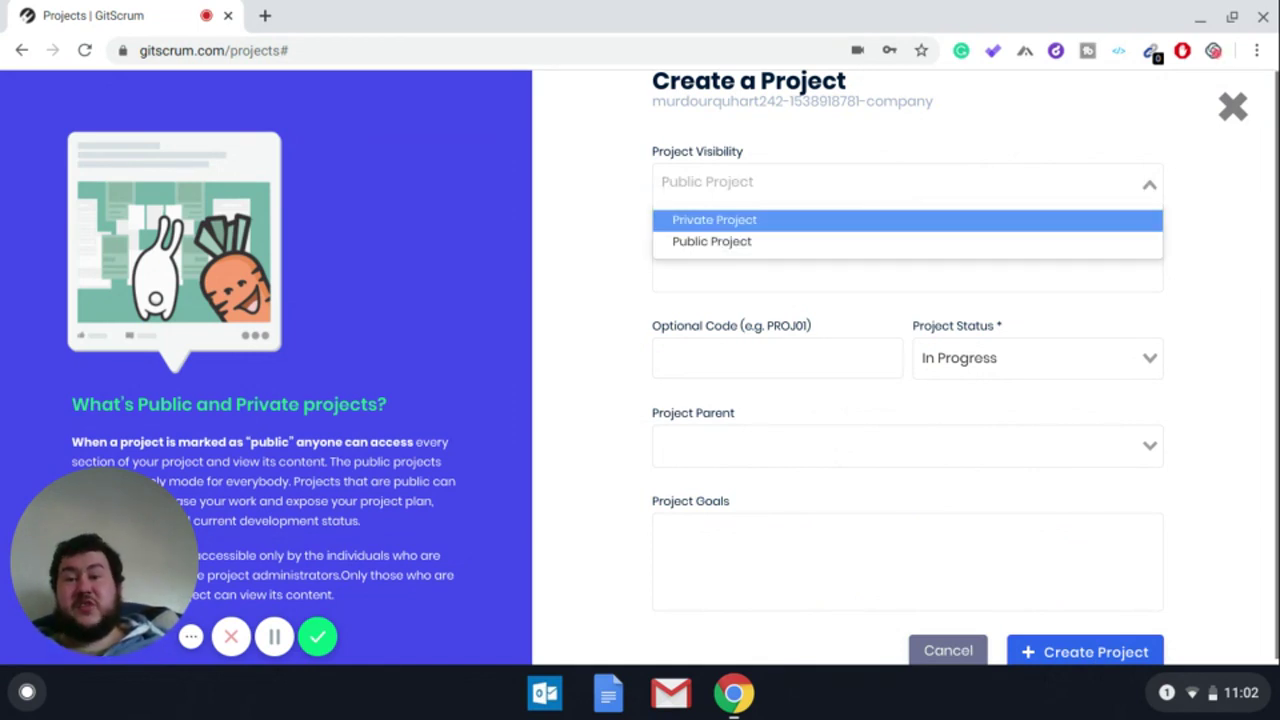
left_click(584, 133)
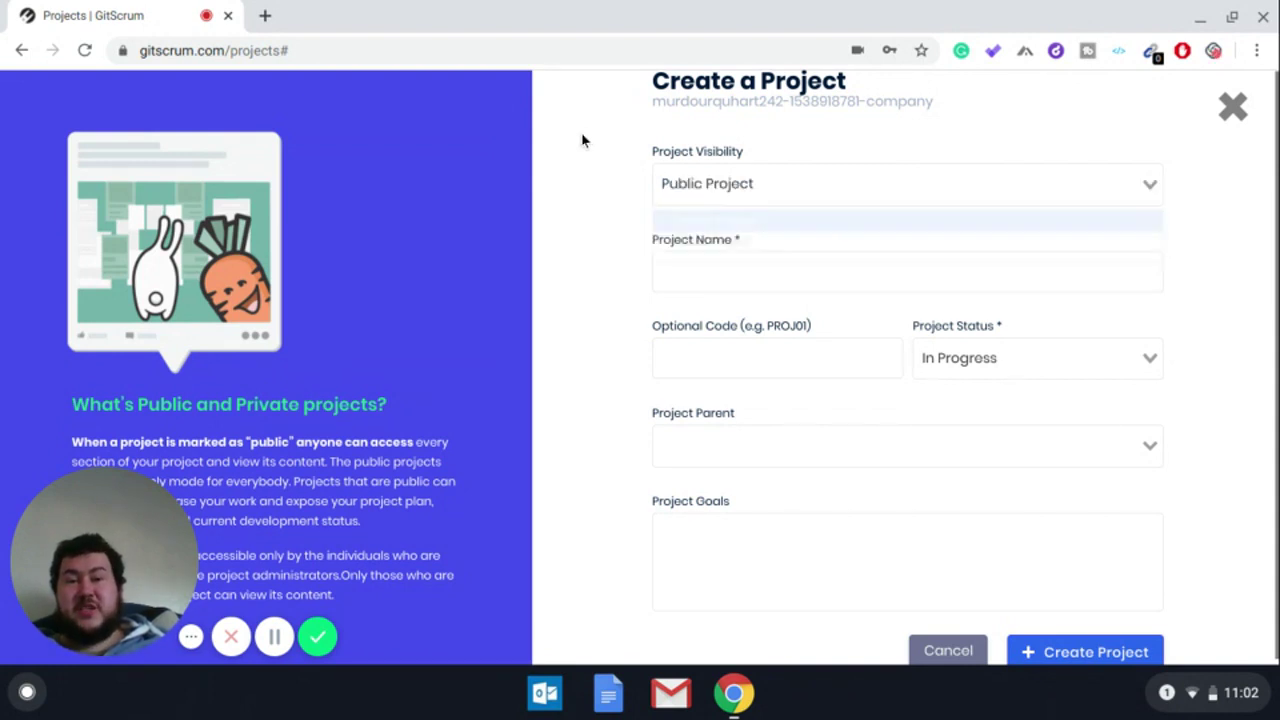
left_click(748, 195)
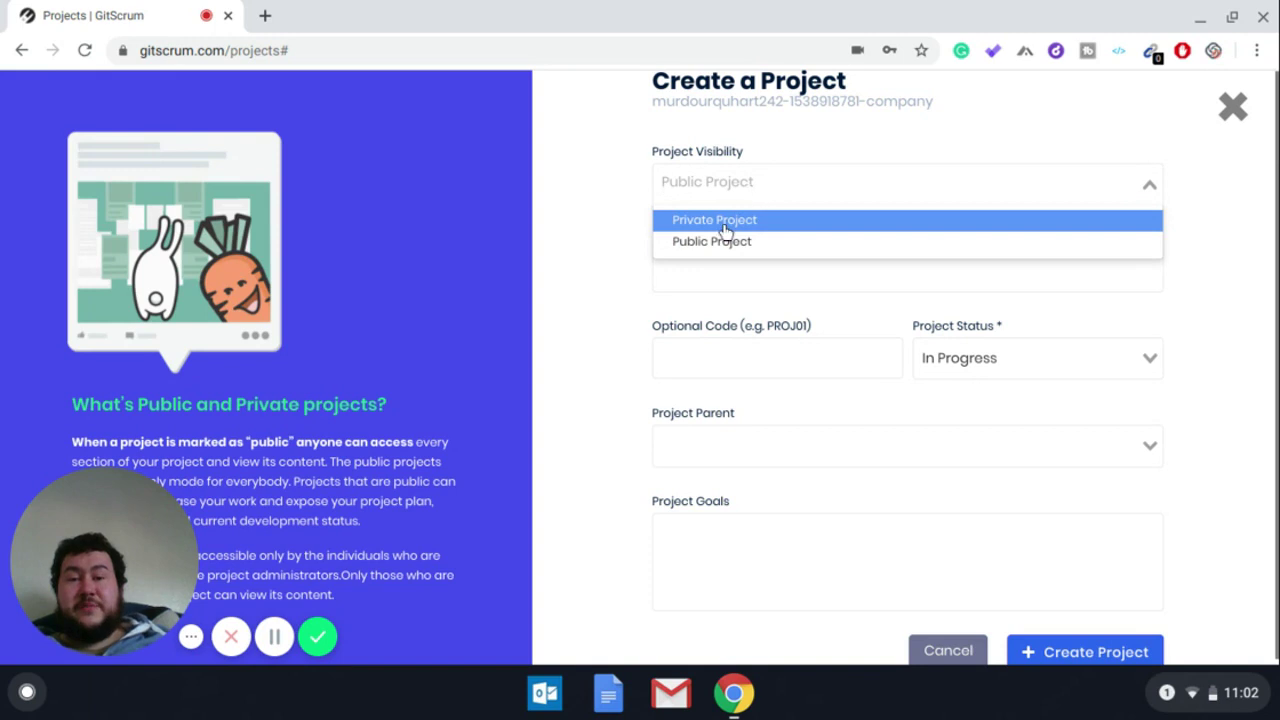
left_click(724, 224)
- Name the project carsgoman and choose In Progress as its status
left_click(699, 266)
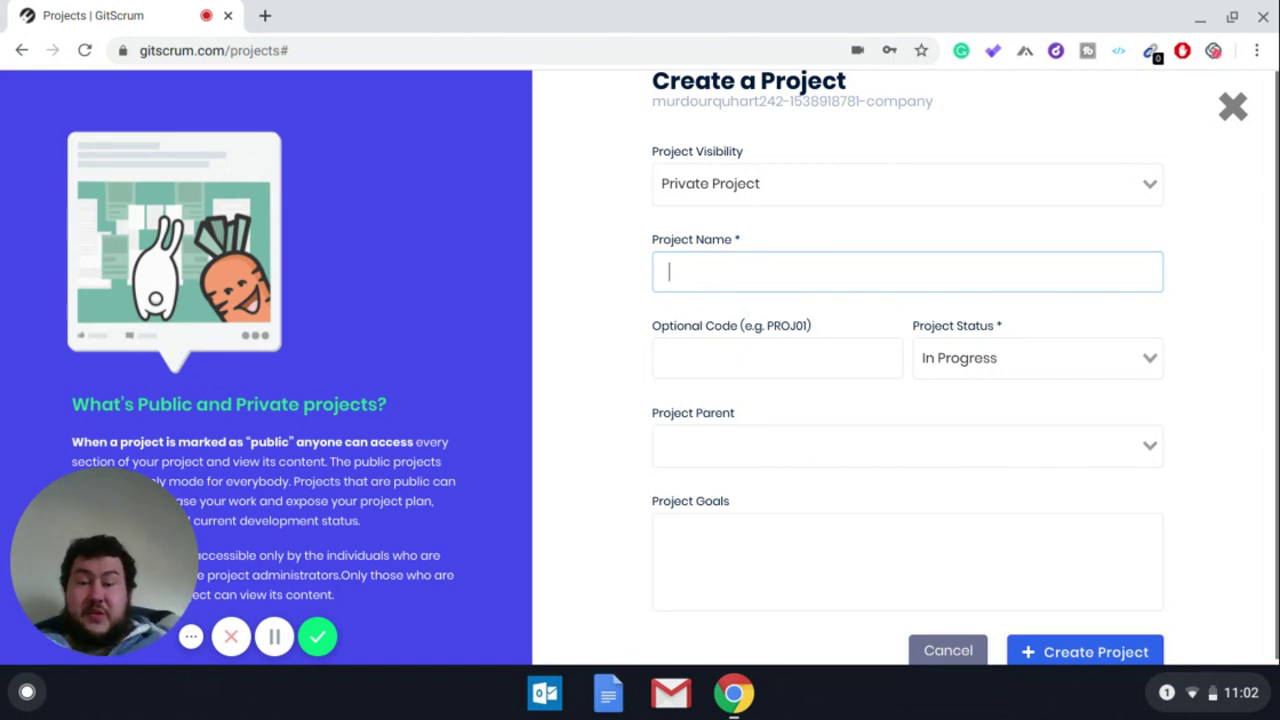
type("carsgoman")
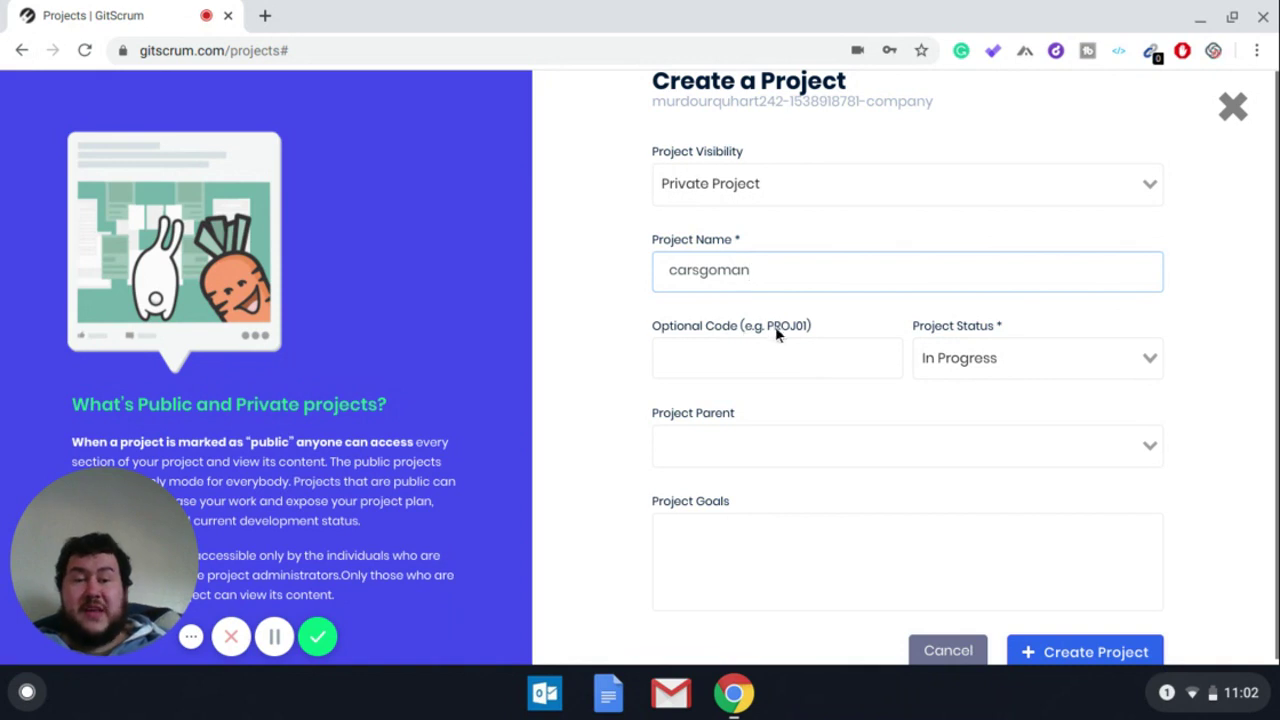
left_click(966, 370)
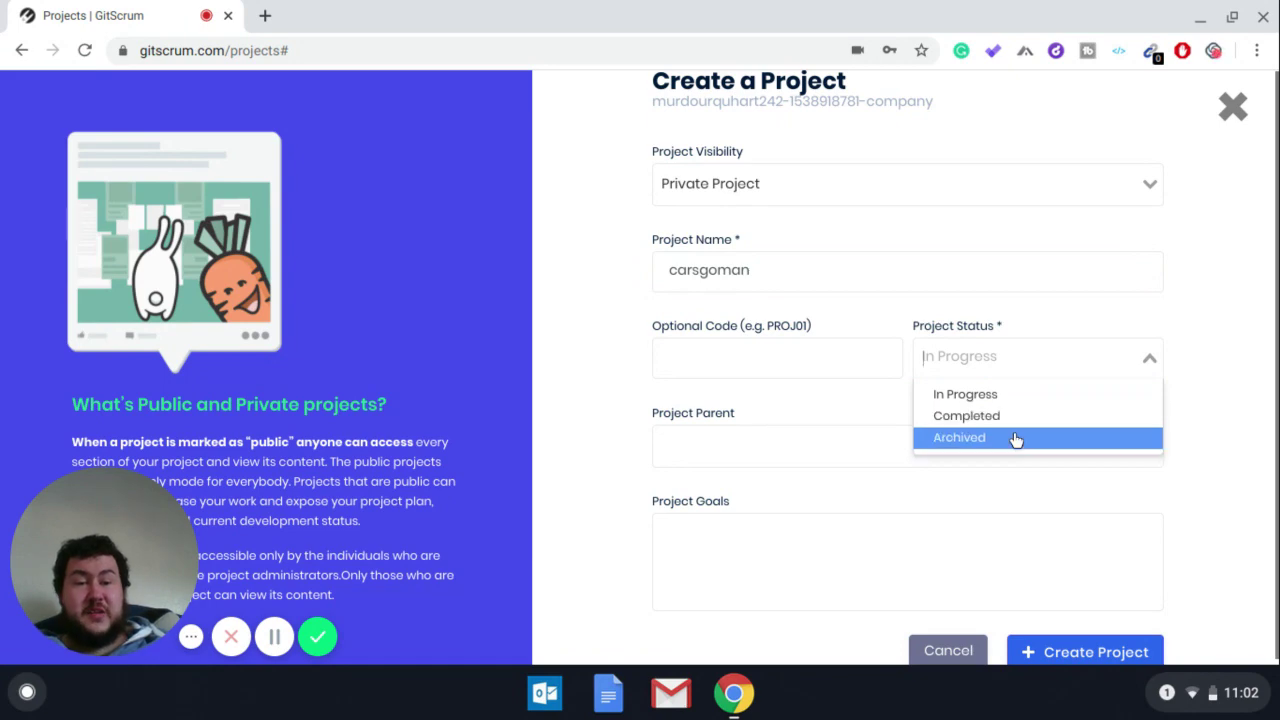
left_click(1021, 400)
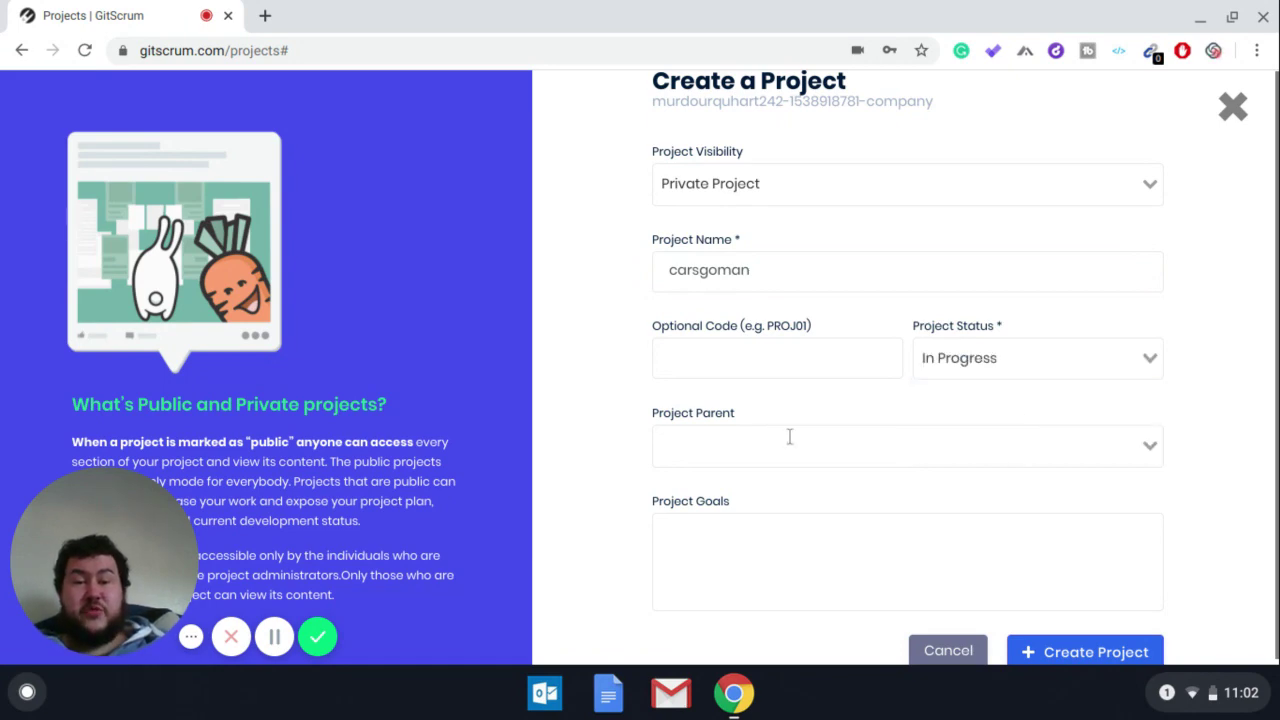
- View the available parent projects without choosing one and enter "Increase sales,improvement" as the project goals
left_click(1109, 441)
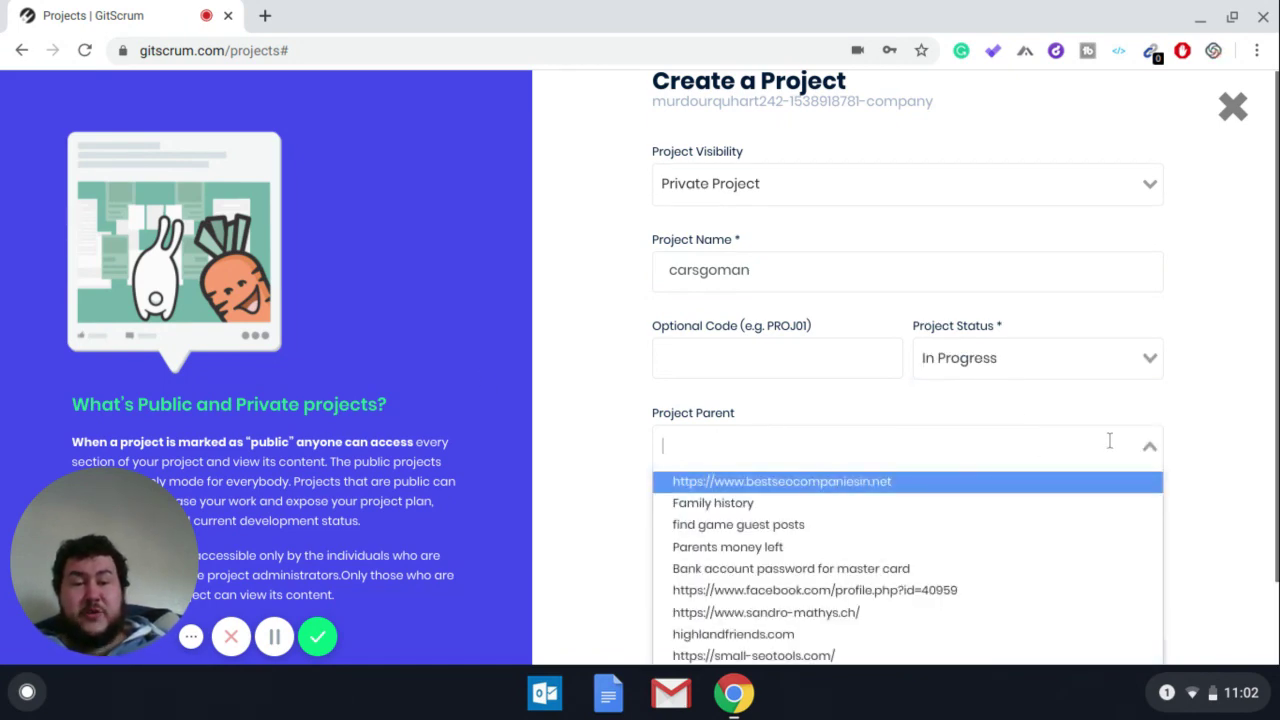
left_click(1109, 441)
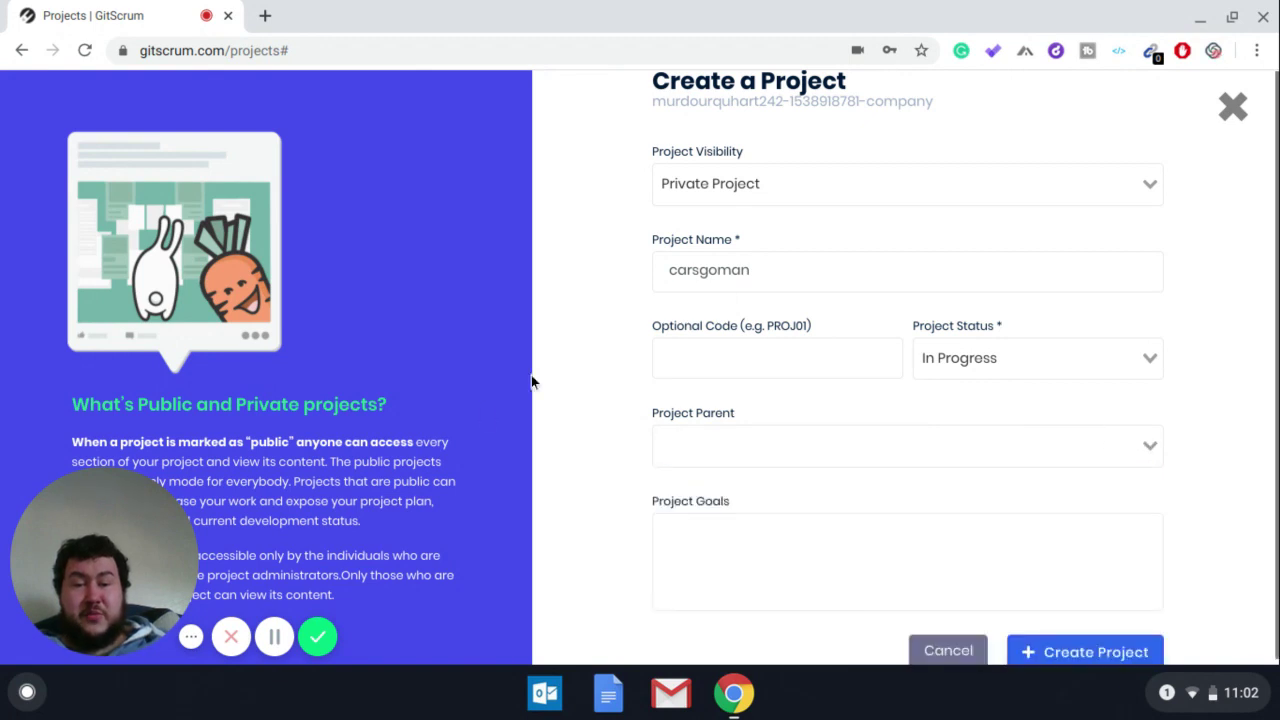
left_click(738, 532)
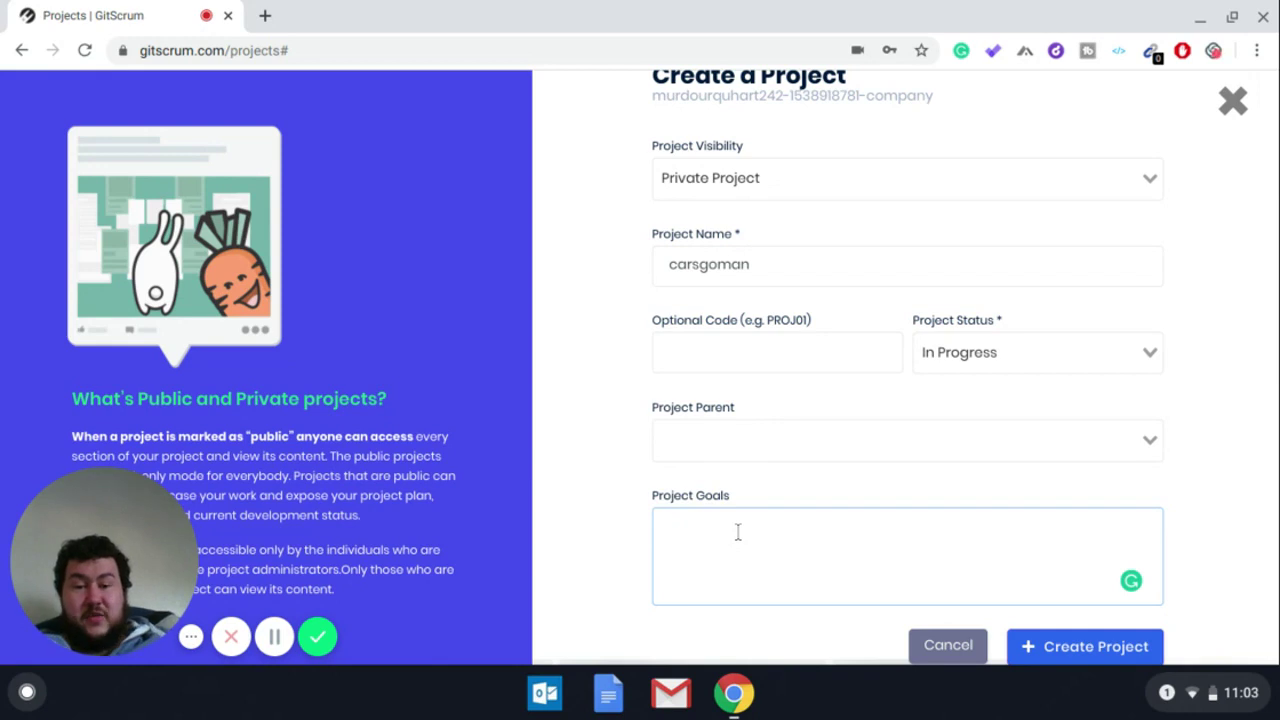
type("Increase s")
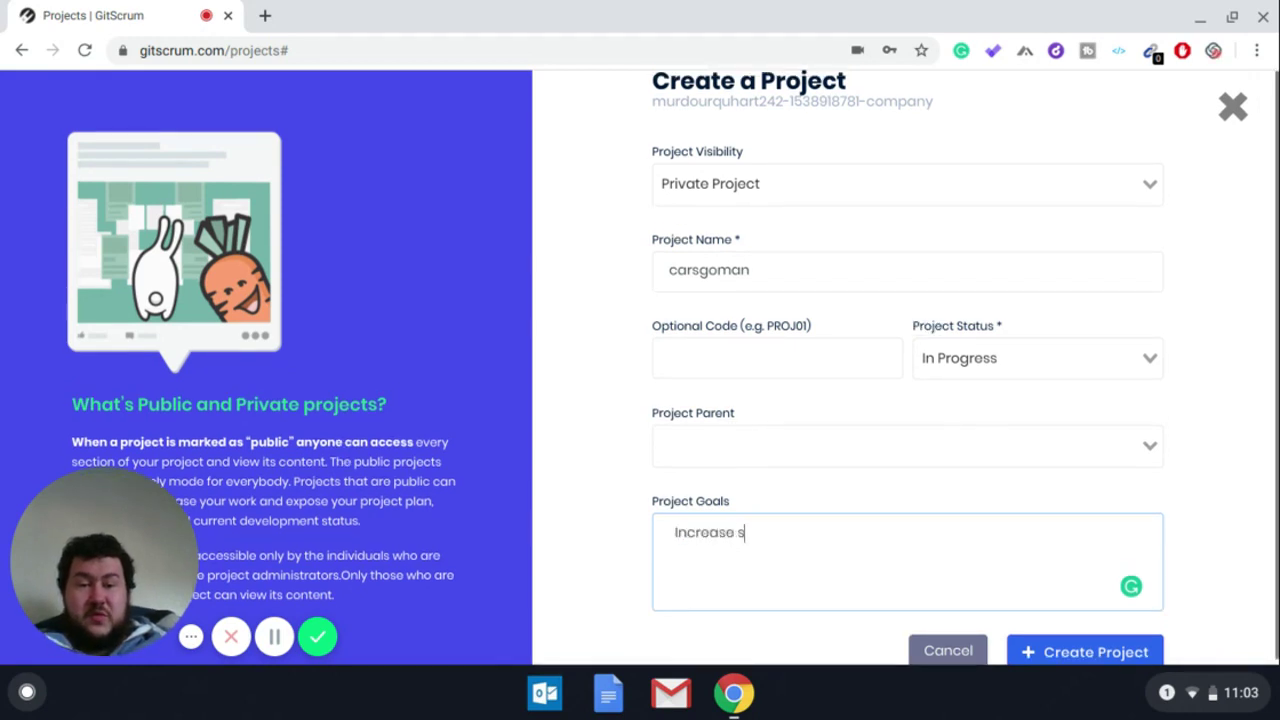
type("ales,impro")
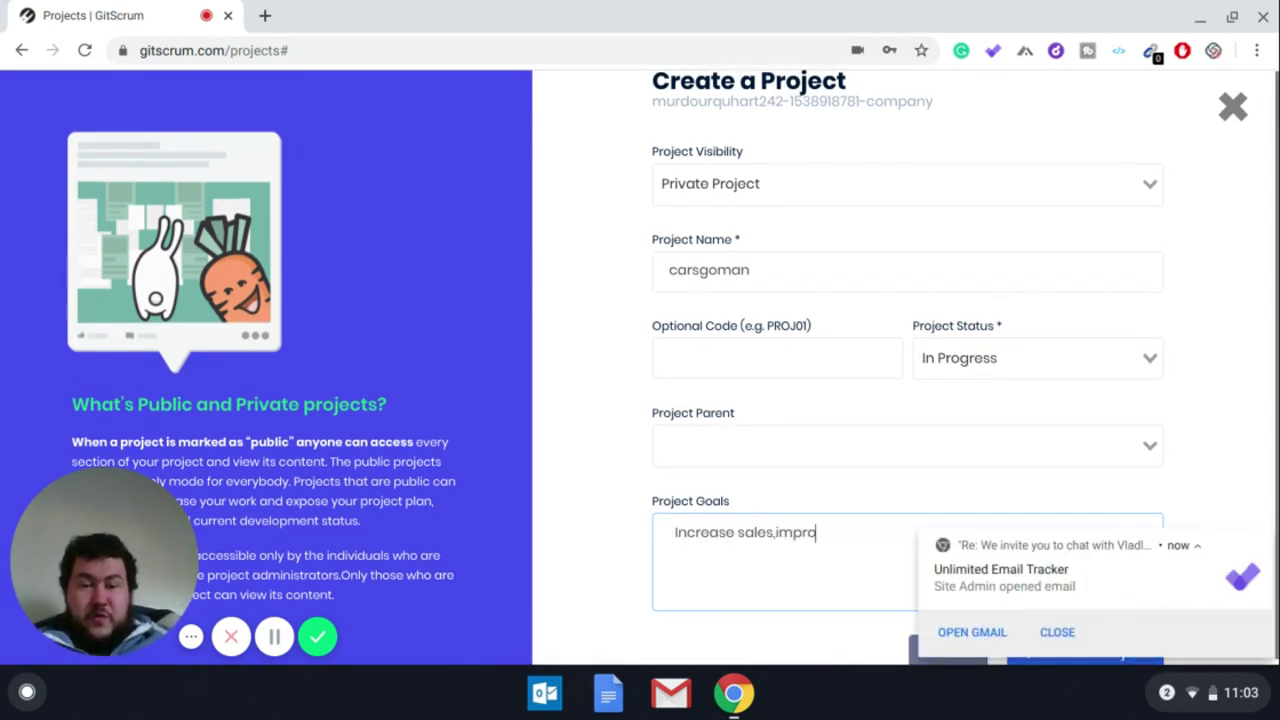
type("vement")
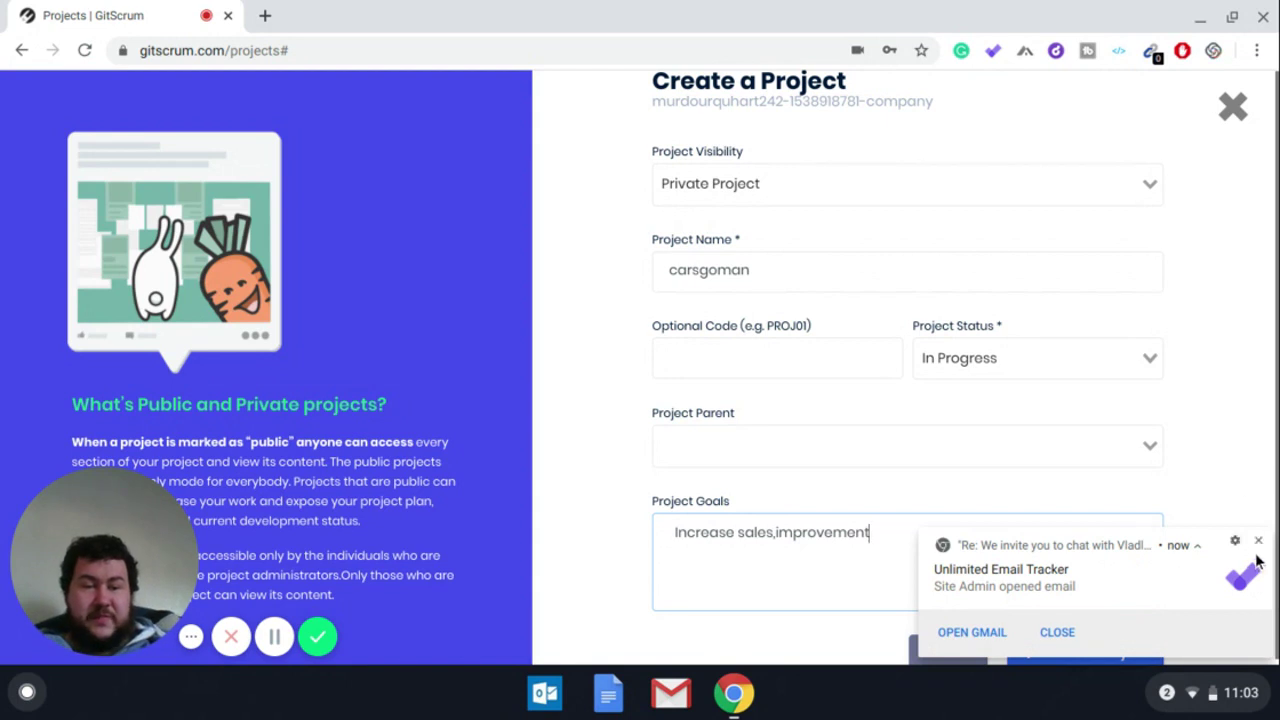
- Dismiss the notification, apply the suggested space before "improvement" in the project goals, and create the project
left_click(1258, 540)
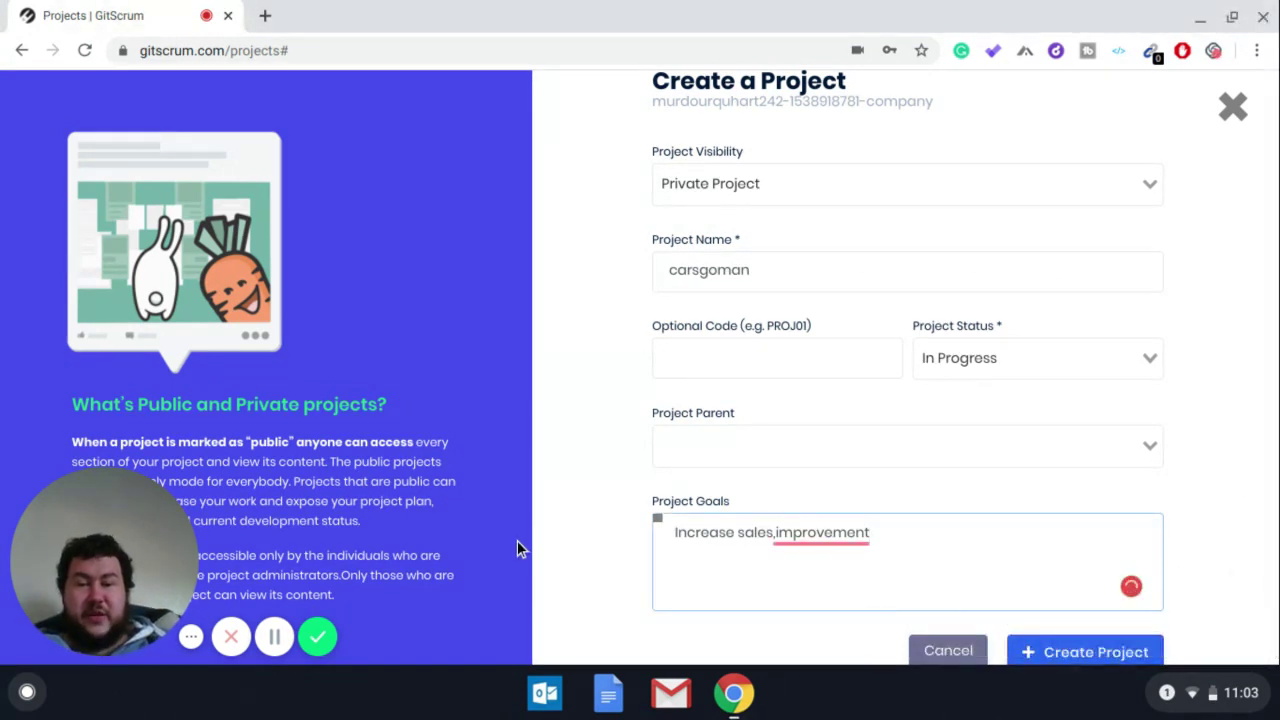
double_click(804, 532)
mouse_move(804, 533)
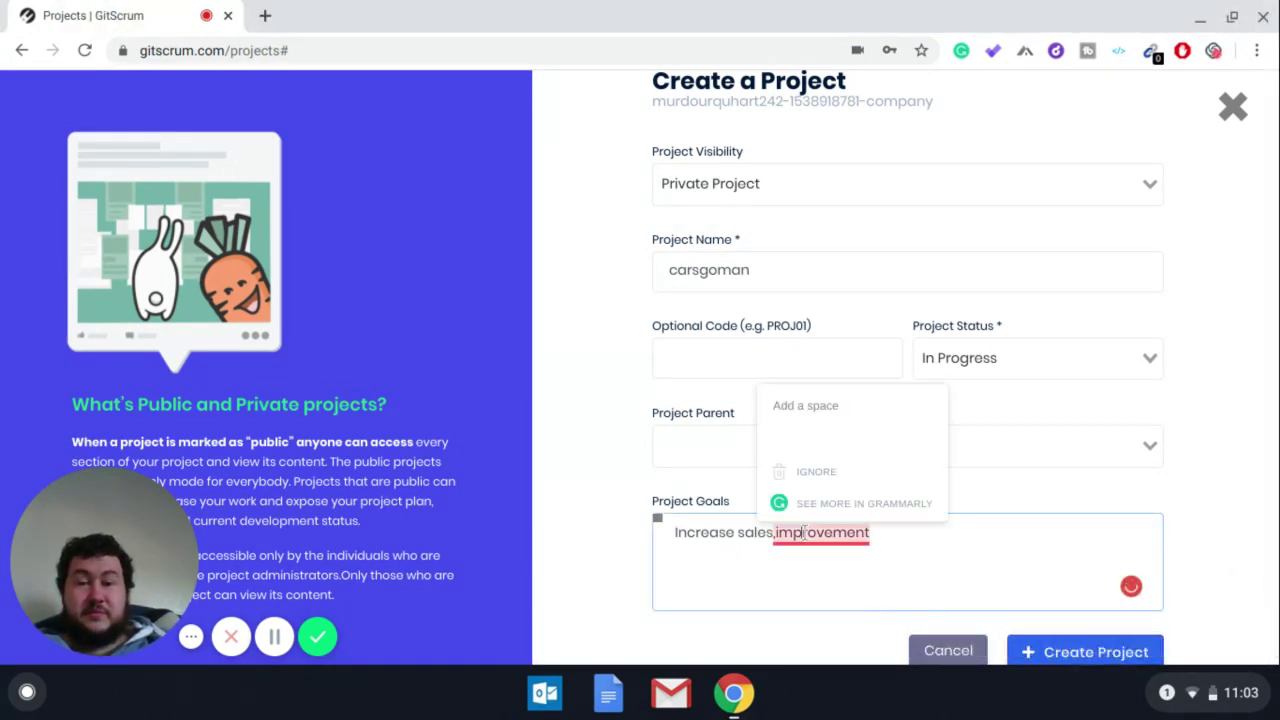
left_click(867, 426)
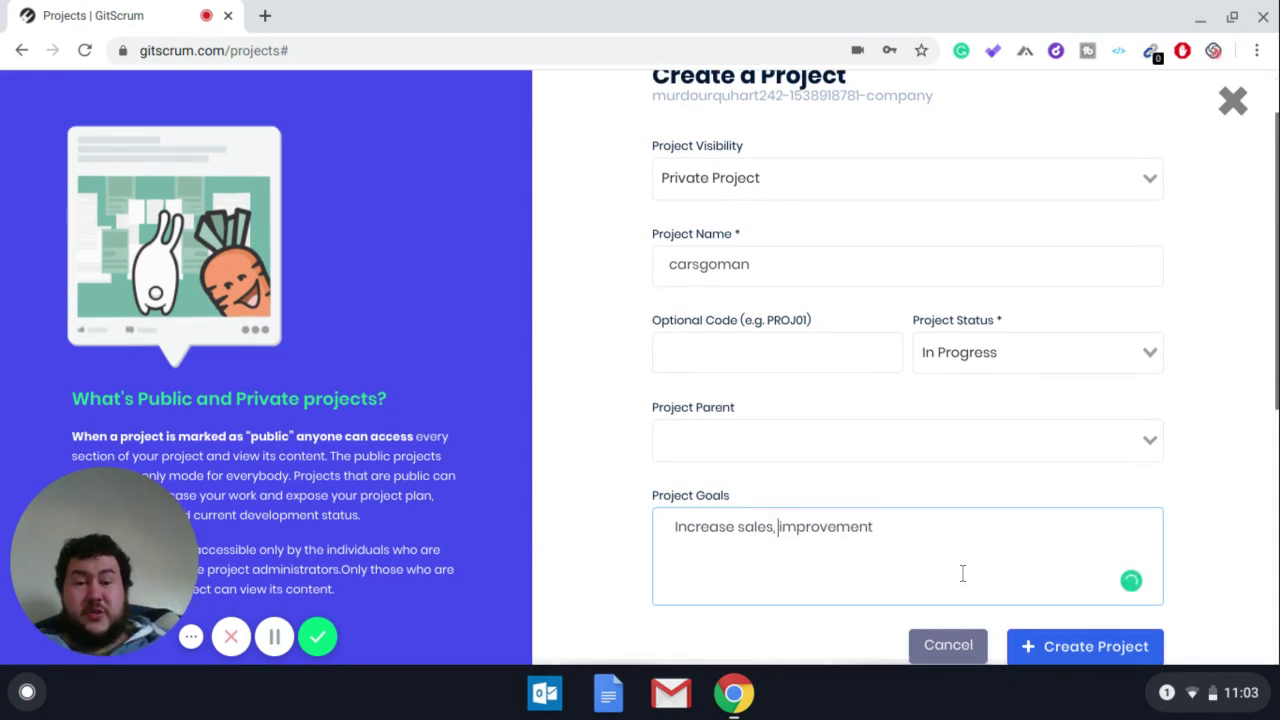
left_click(1102, 648)
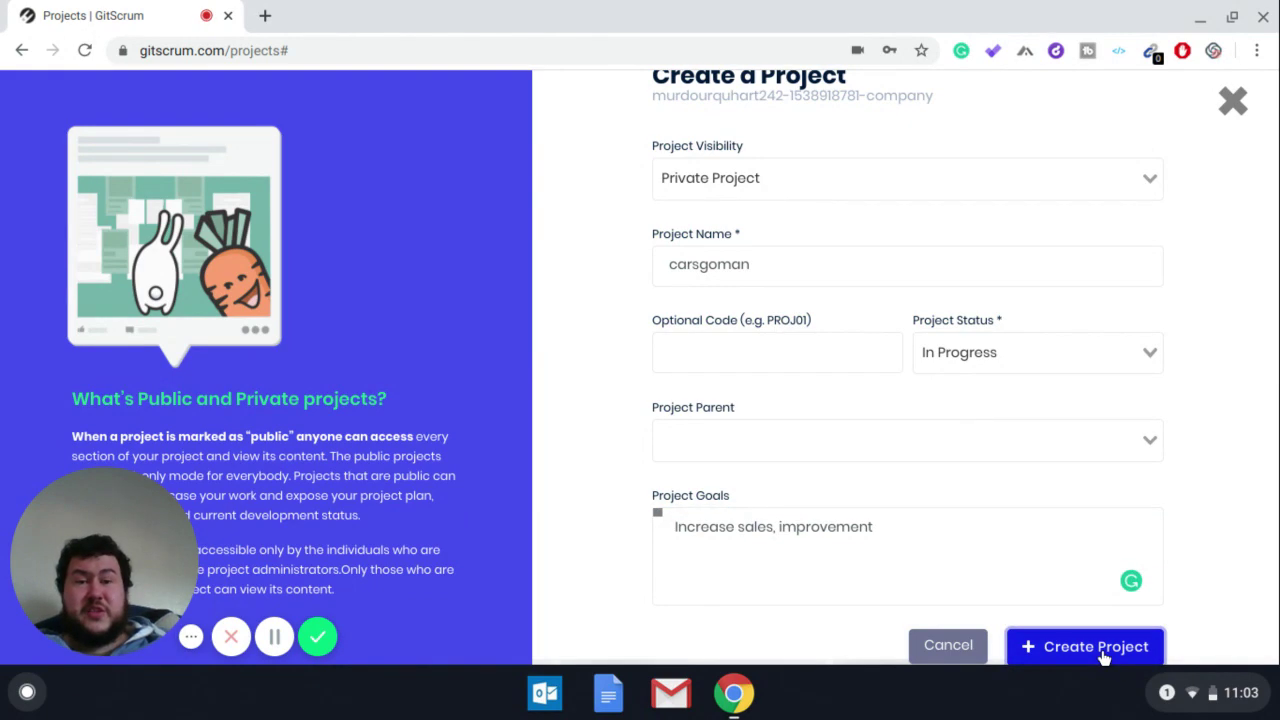
left_click(1102, 648)
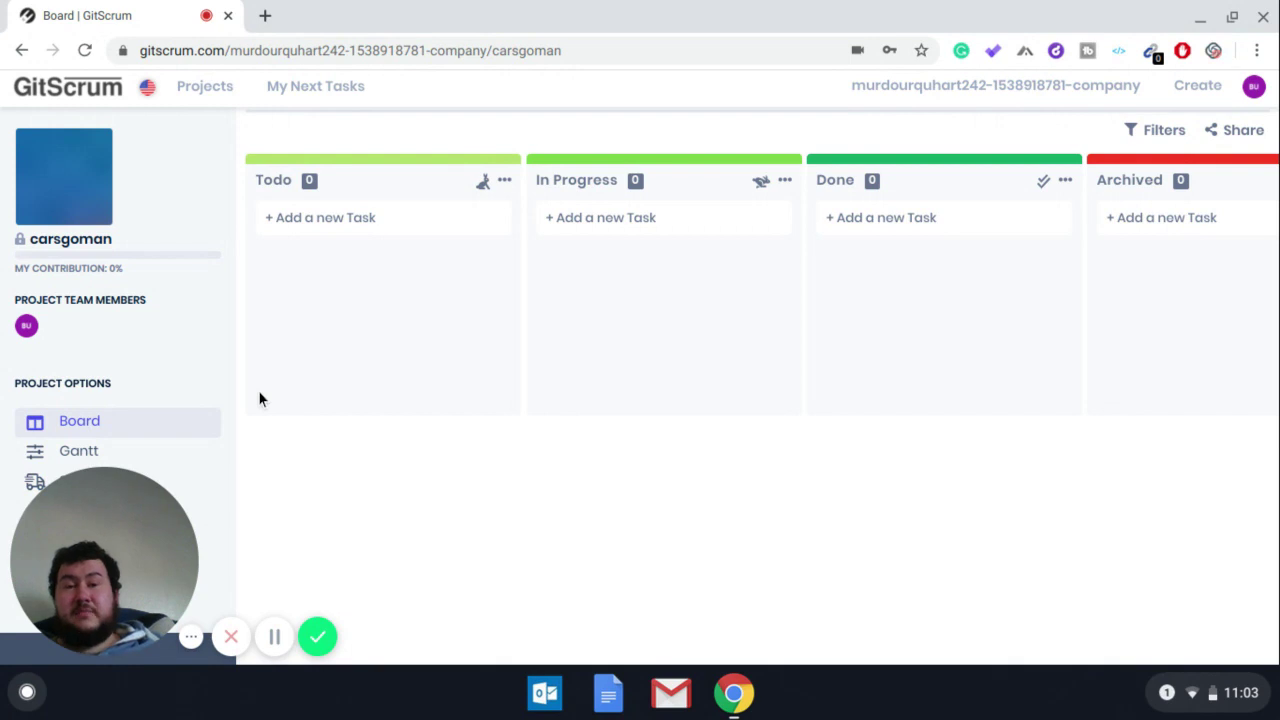
- Look through the new project's options, from Board down to Team Members, and dismiss the e-mail tracker notification
left_click_drag(157, 543, 422, 488)
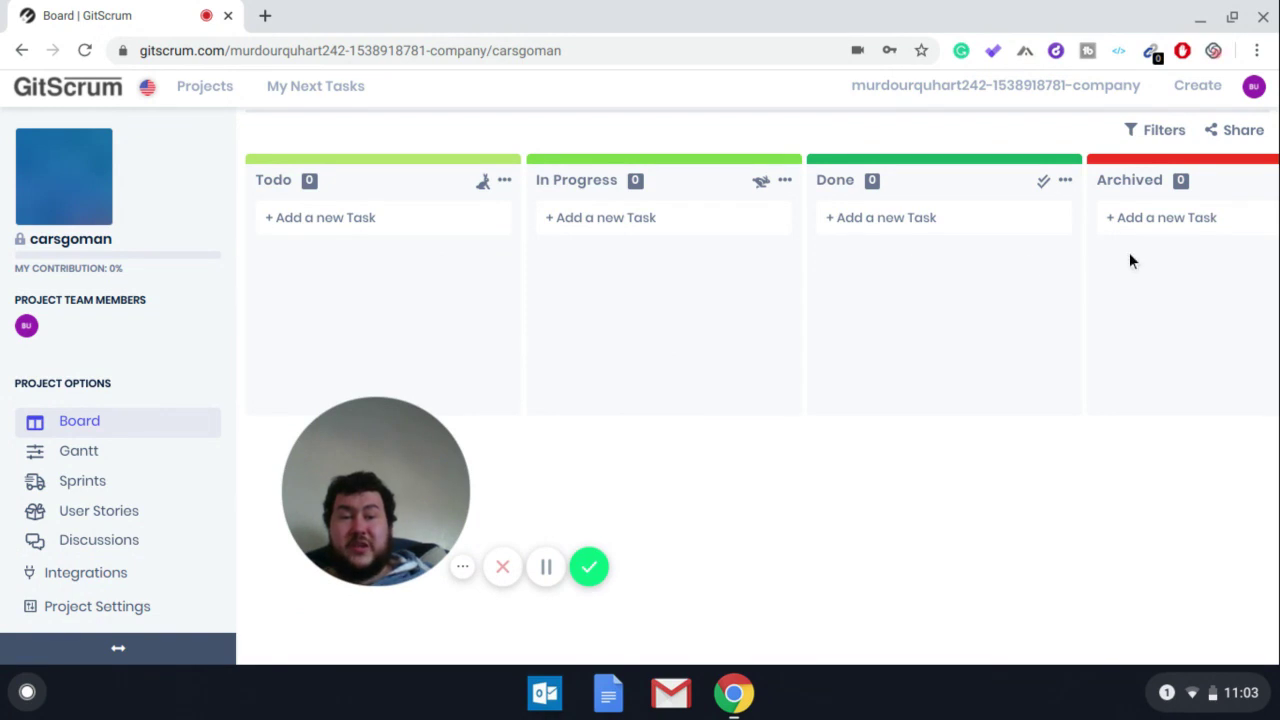
scroll(100, 434, "down", 3)
scroll(117, 483, "up", 2)
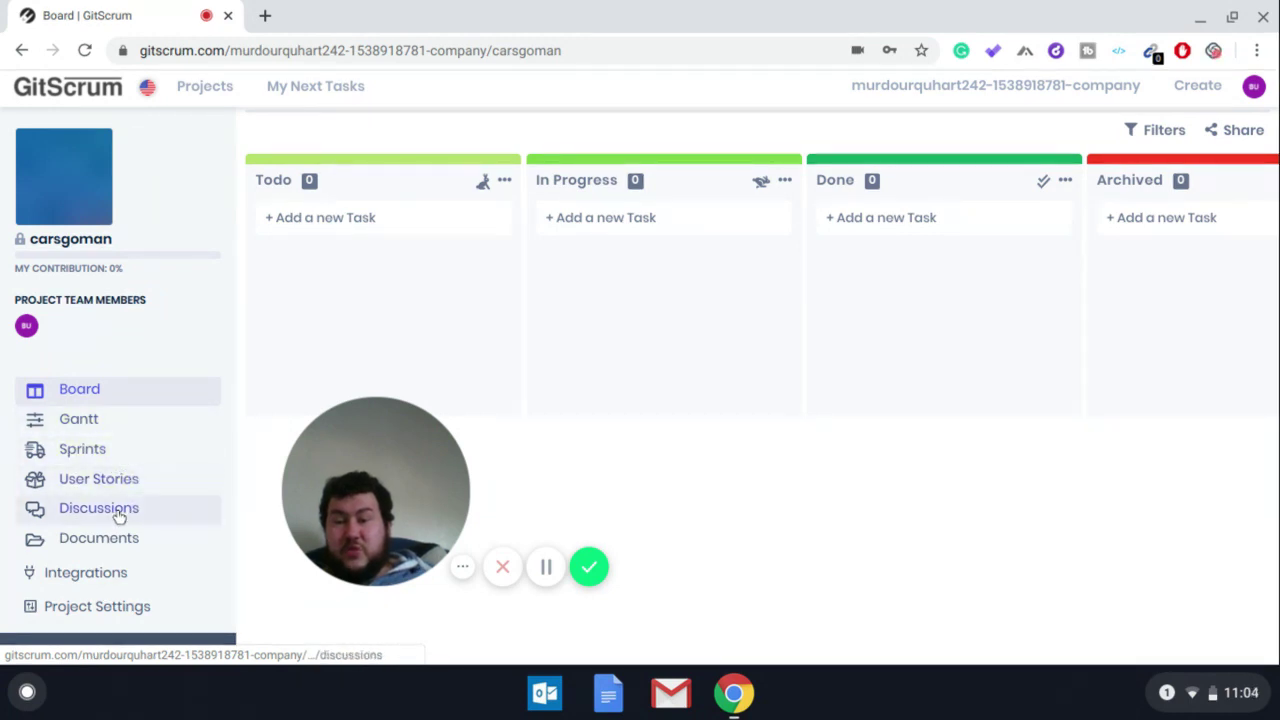
scroll(118, 515, "down", 2)
scroll(120, 520, "down", 1)
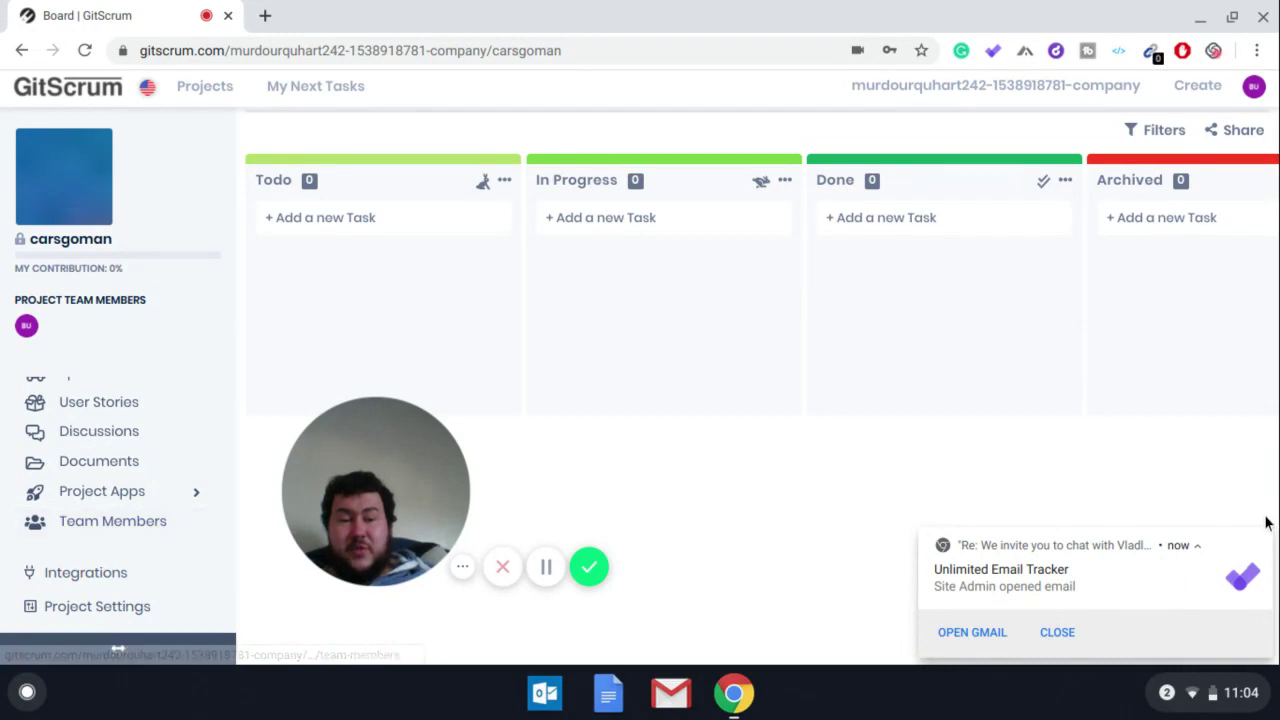
left_click(1266, 537)
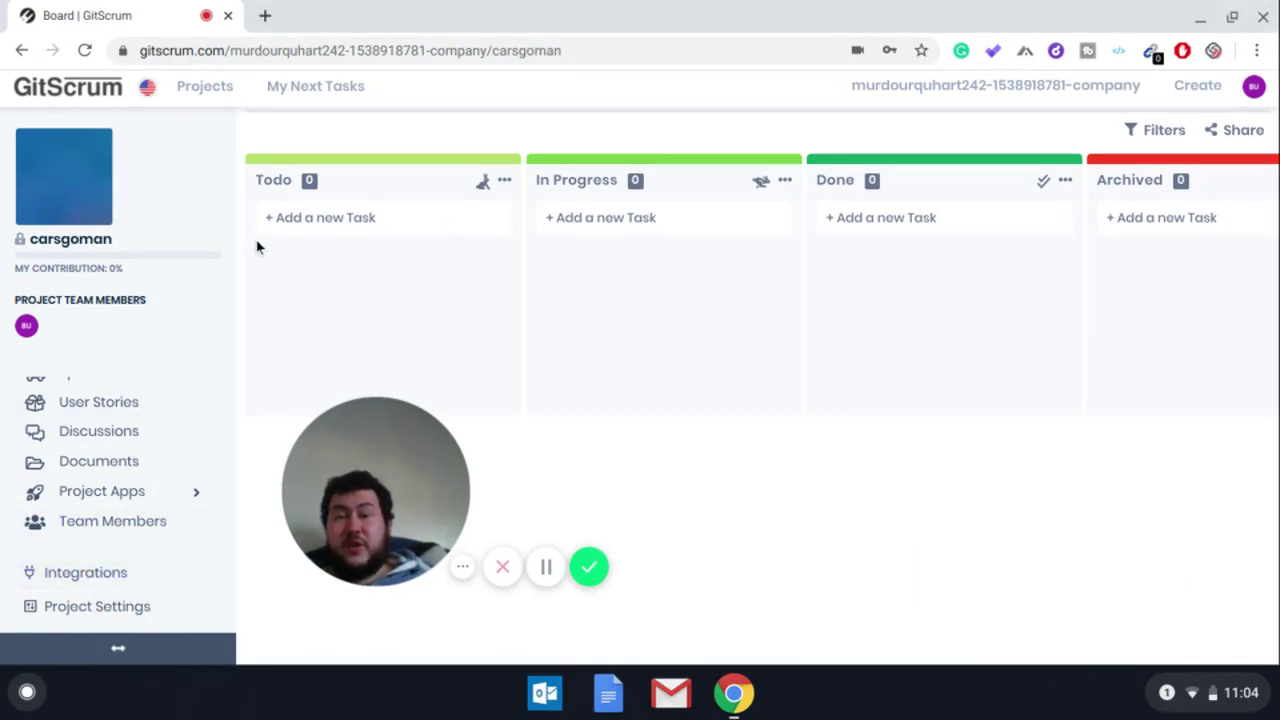
- Add a task titled "Start business" to the Todo column and assign it to the listed teammate
left_click(341, 222)
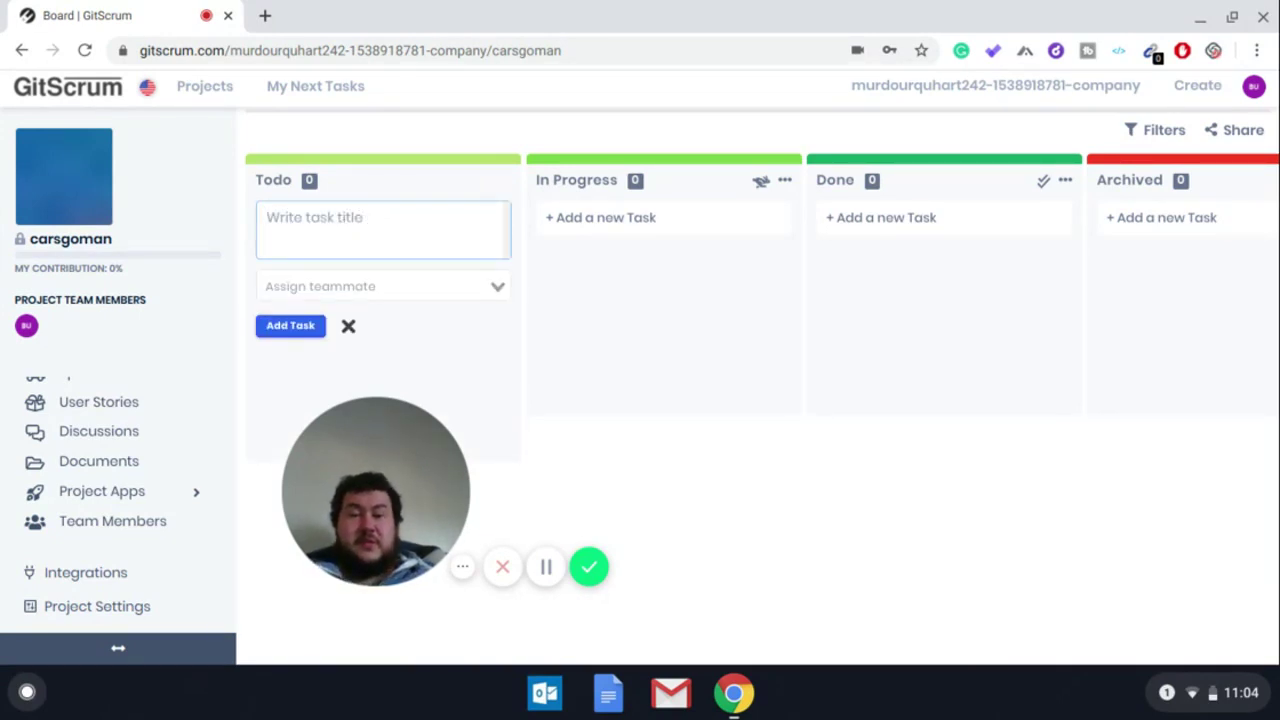
type("Start b")
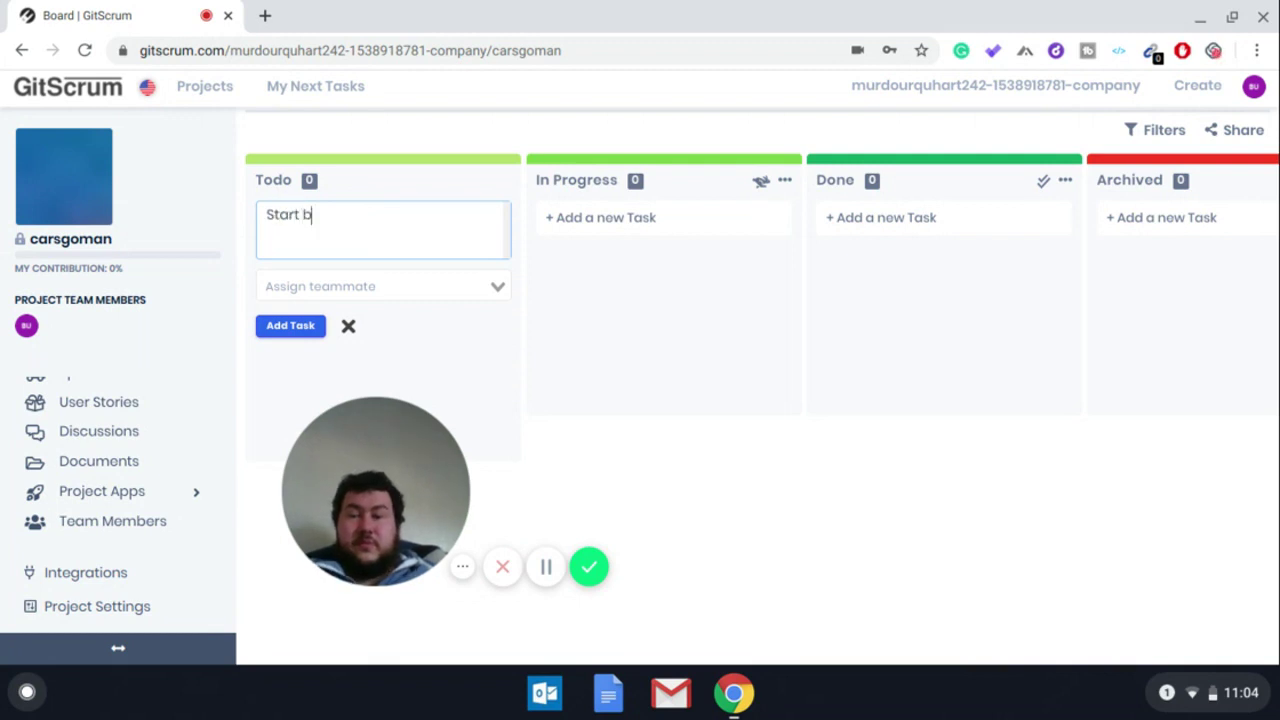
type("usiness")
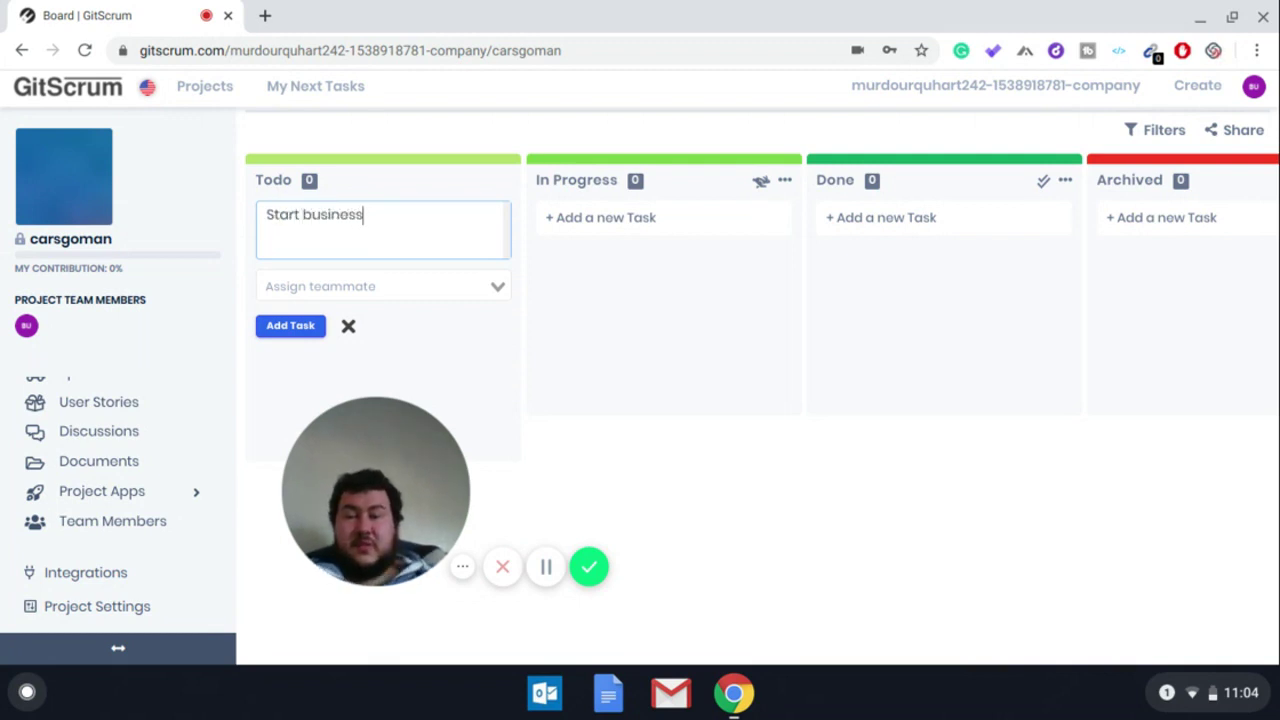
left_click(486, 286)
left_click(382, 333)
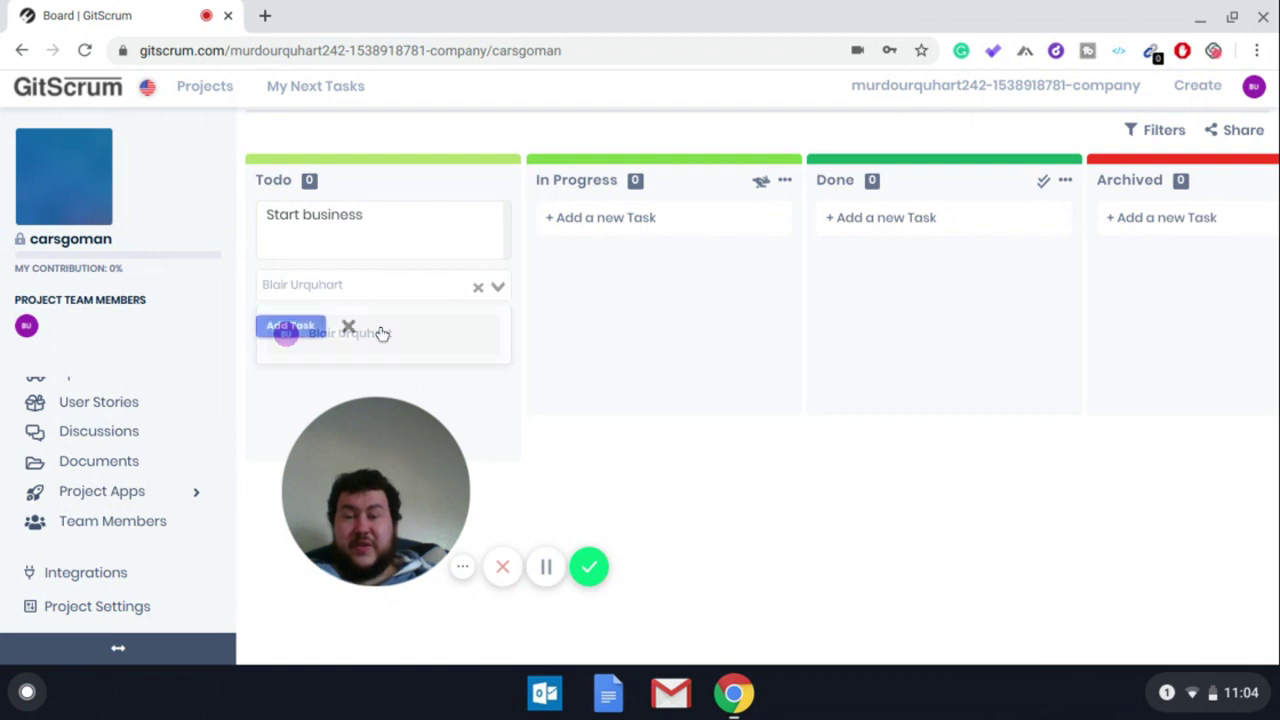
left_click(283, 328)
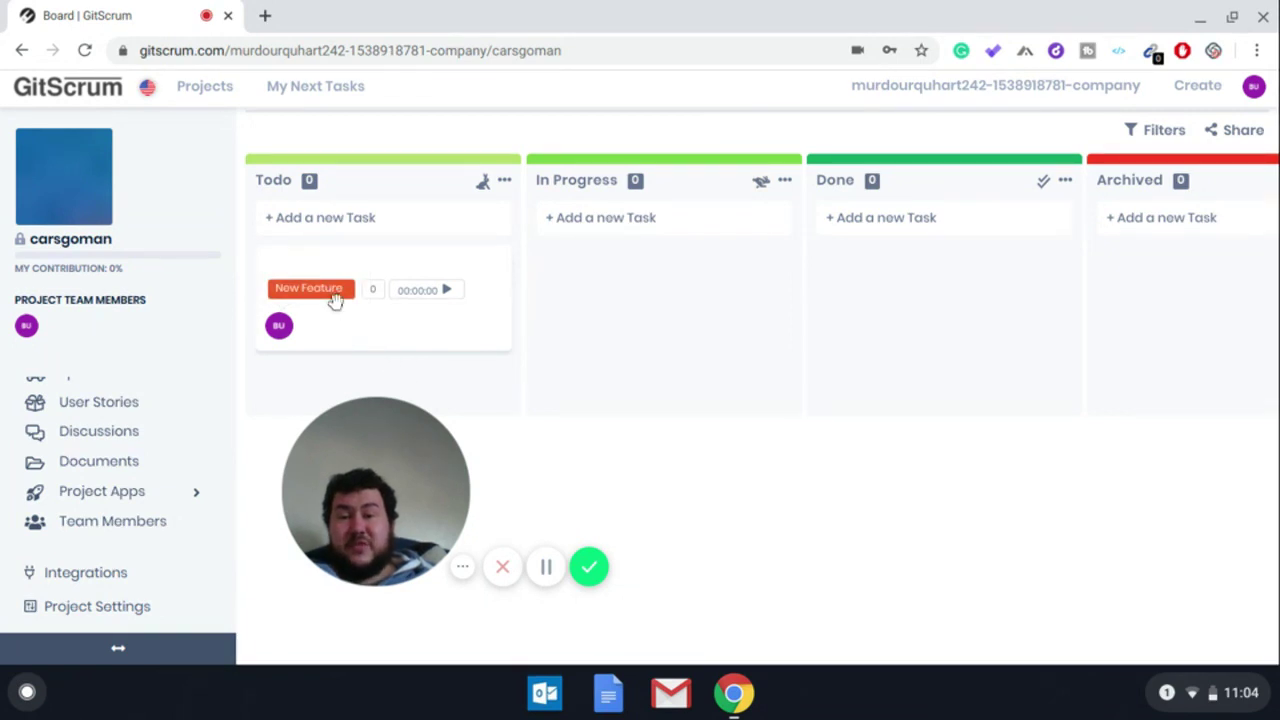
- Start time tracking on the "Start business" task, then stop the work log with the comment "Job done" and confirm it
left_click(447, 290)
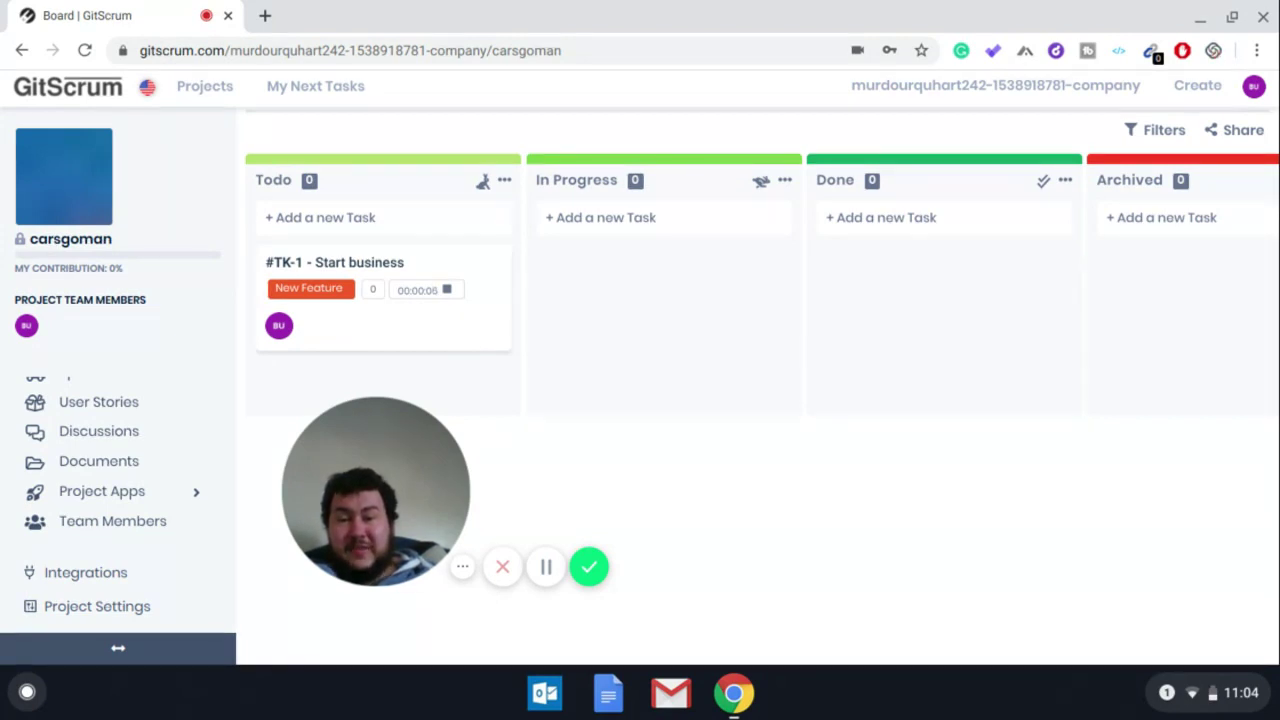
left_click(445, 290)
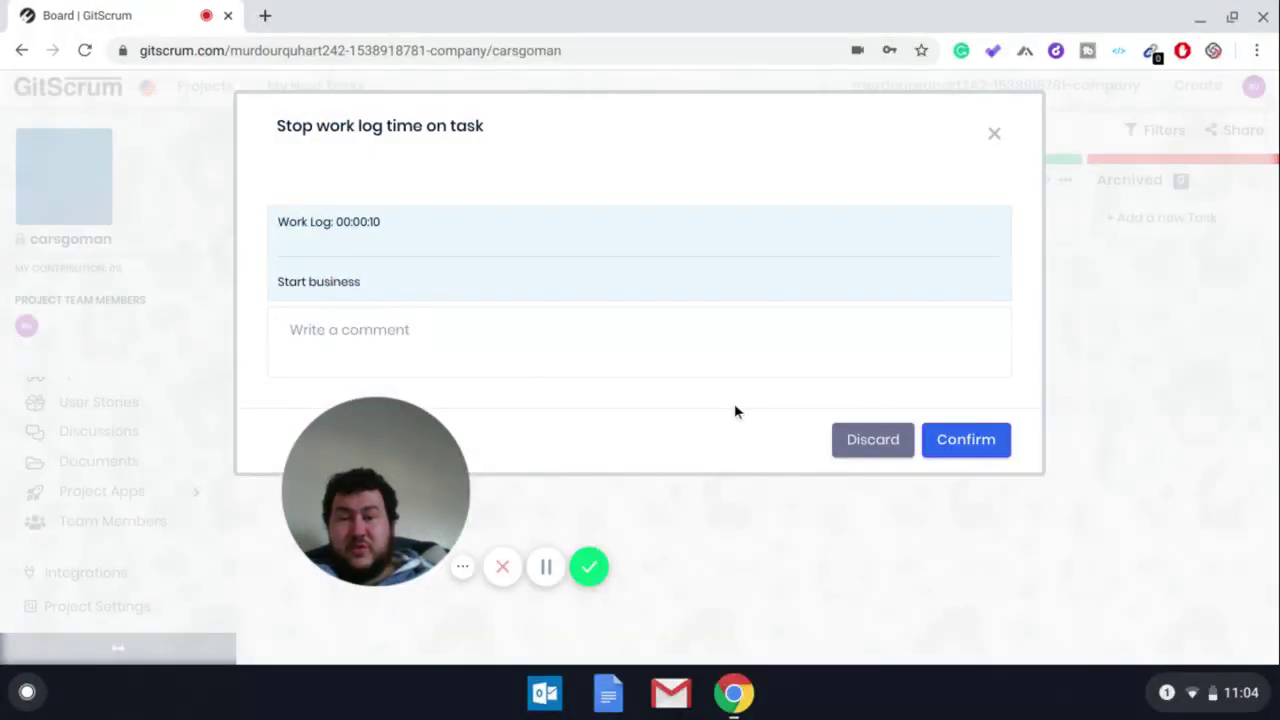
left_click(474, 333)
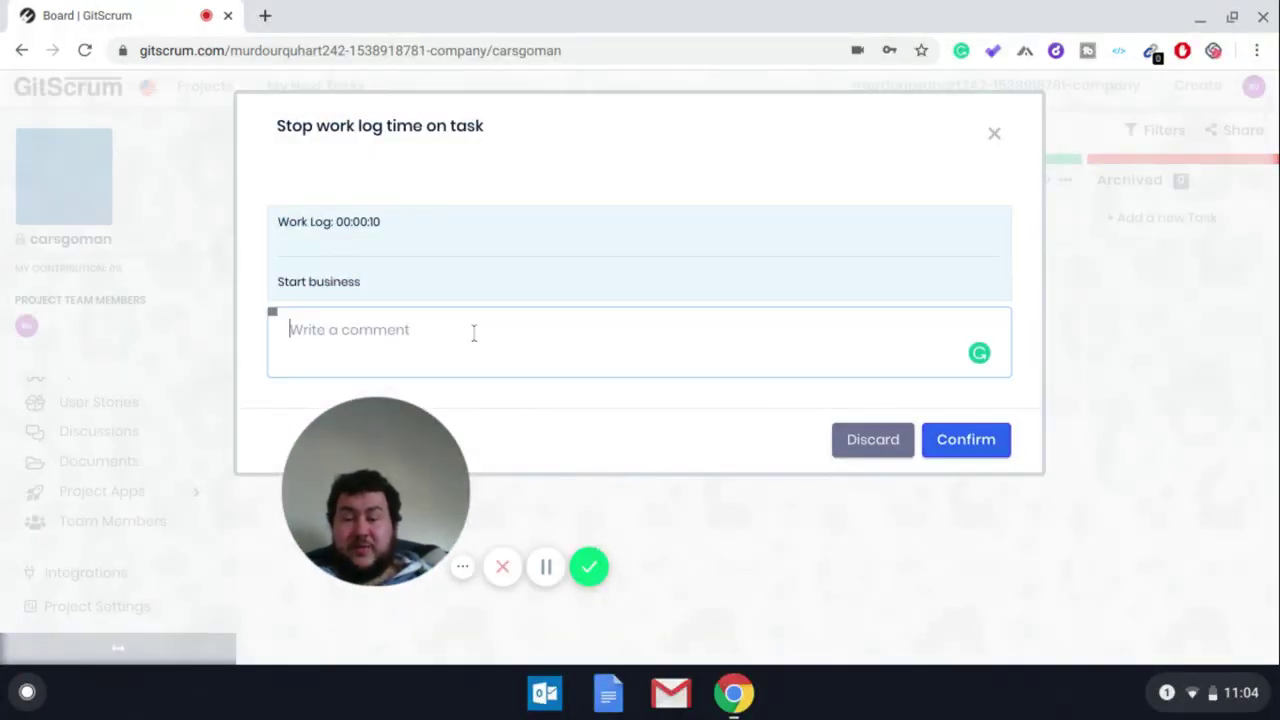
type("Job done")
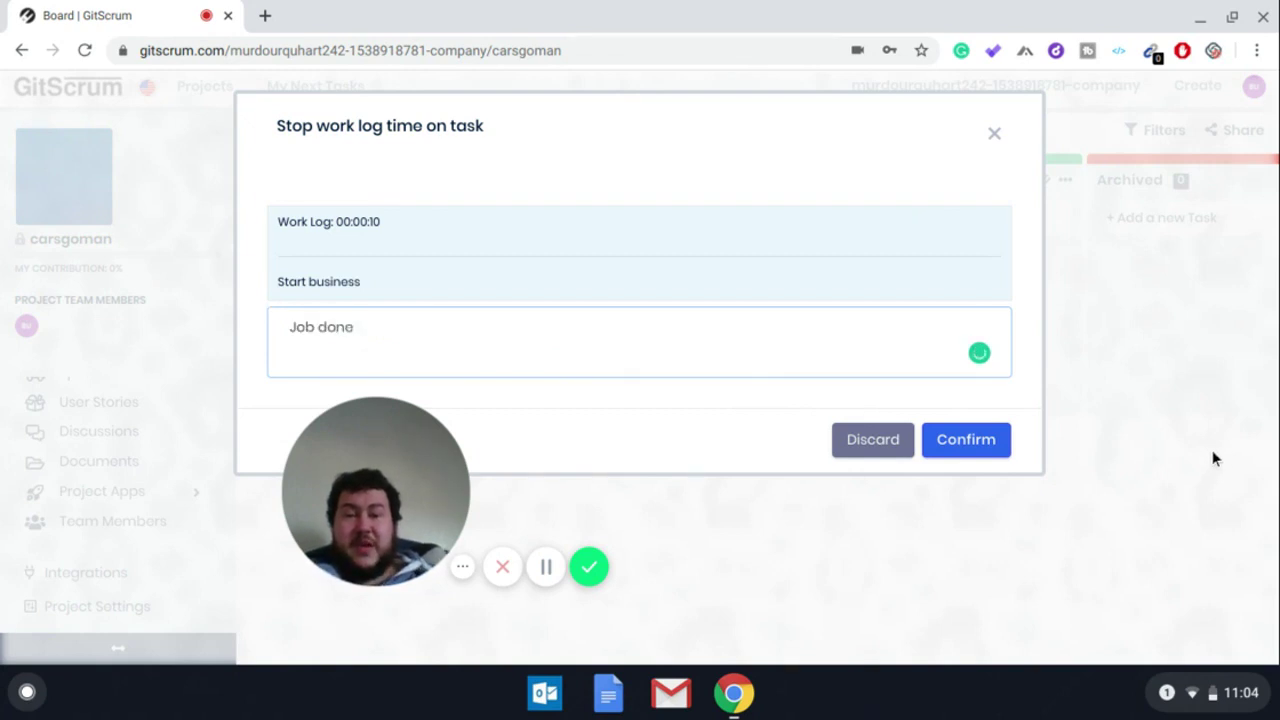
left_click(950, 443)
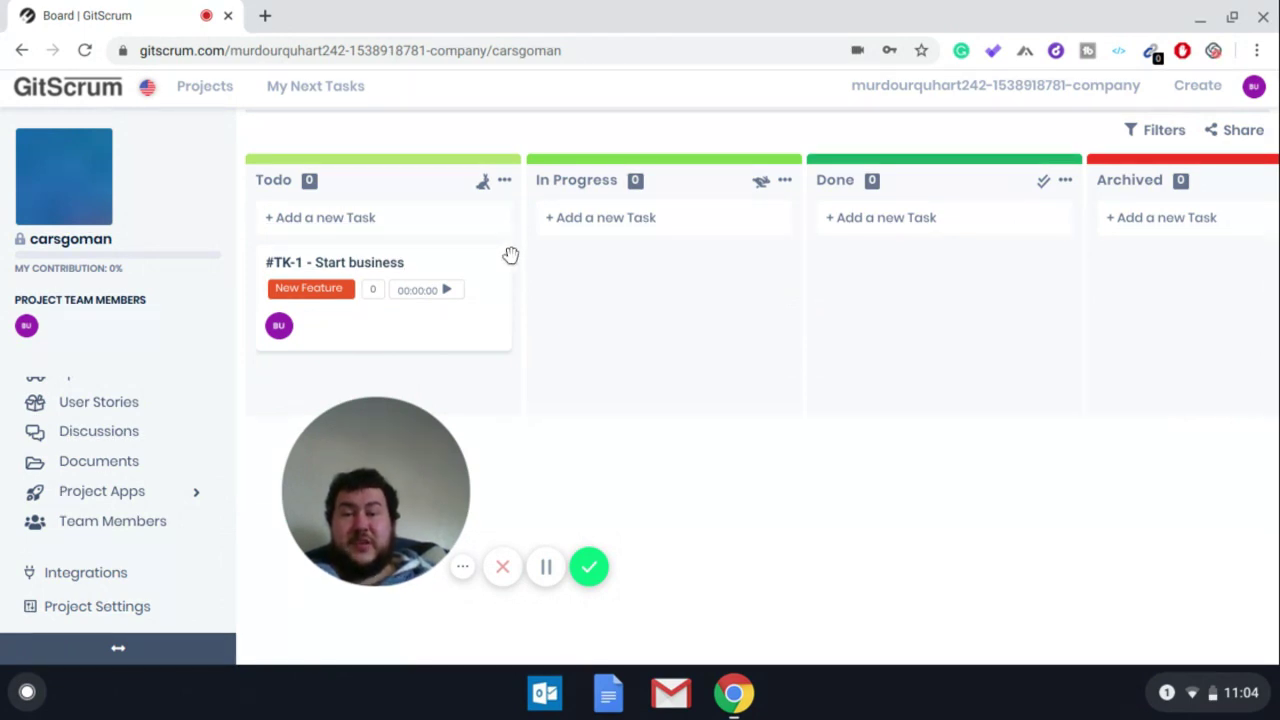
- Move the "Start business" task to the Done column and check its stop work log dialog, closing it without confirming
left_click_drag(511, 256, 871, 265)
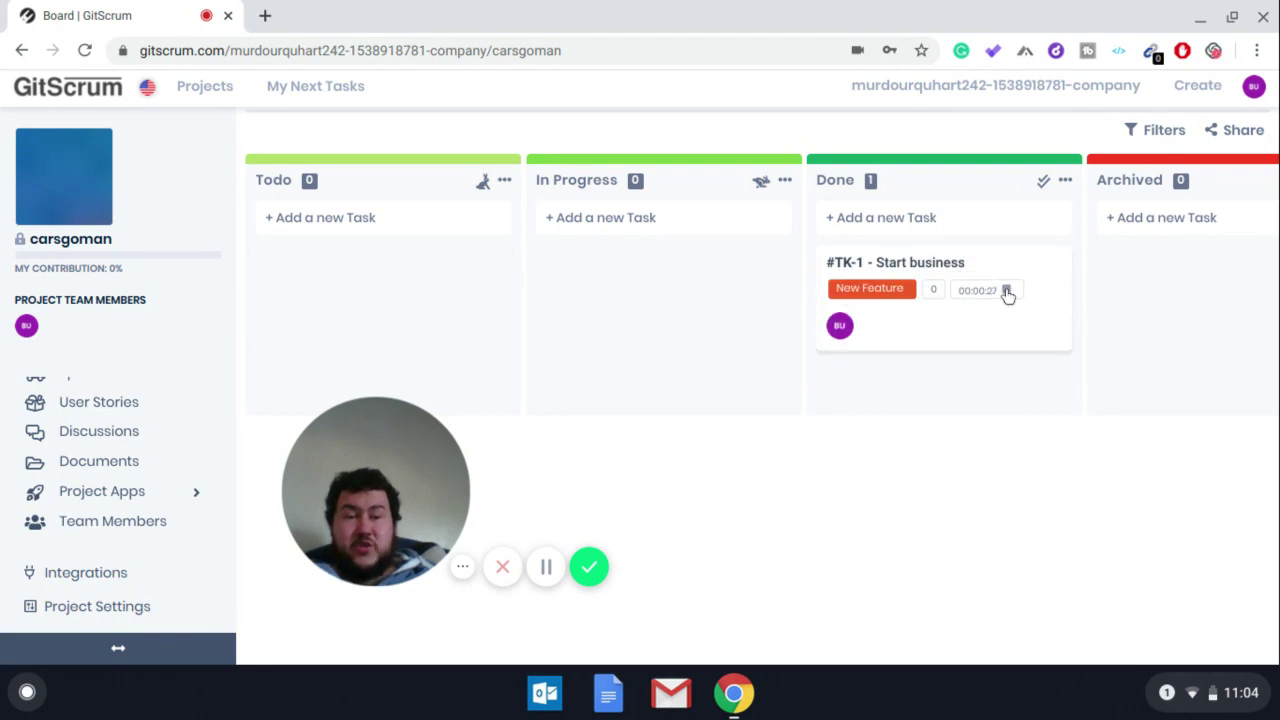
left_click(1007, 291)
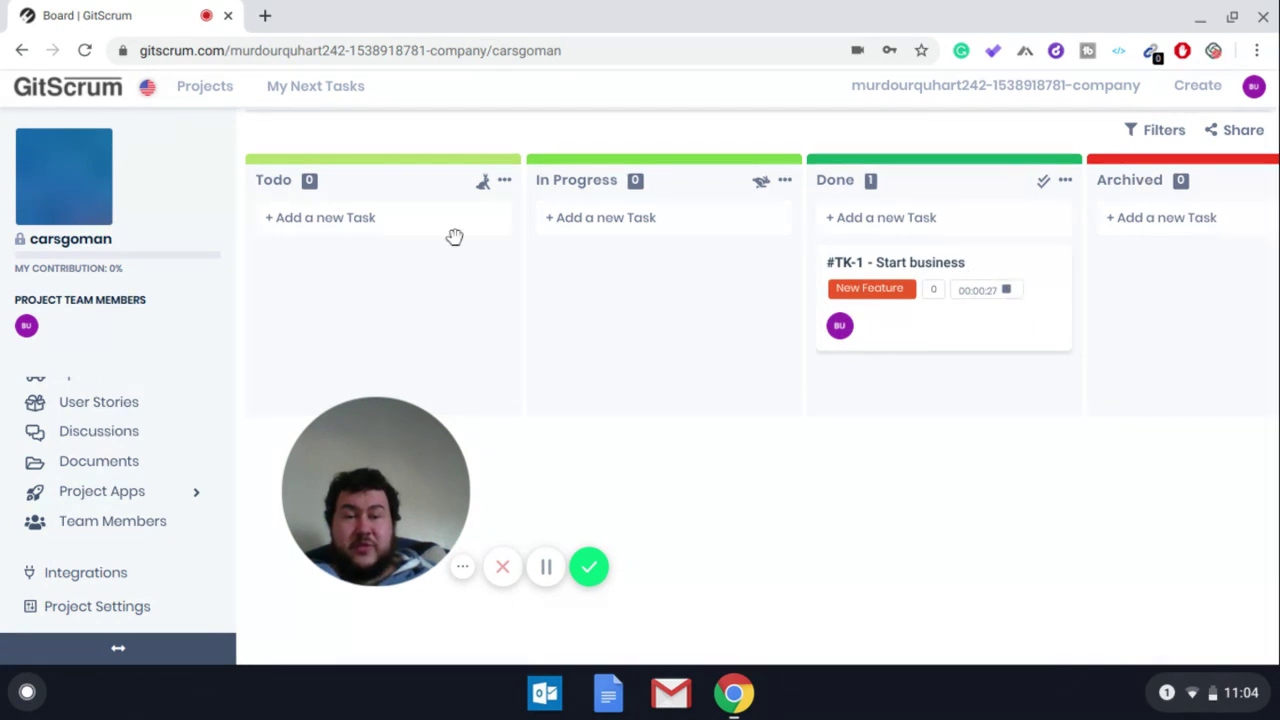
left_click(1010, 291)
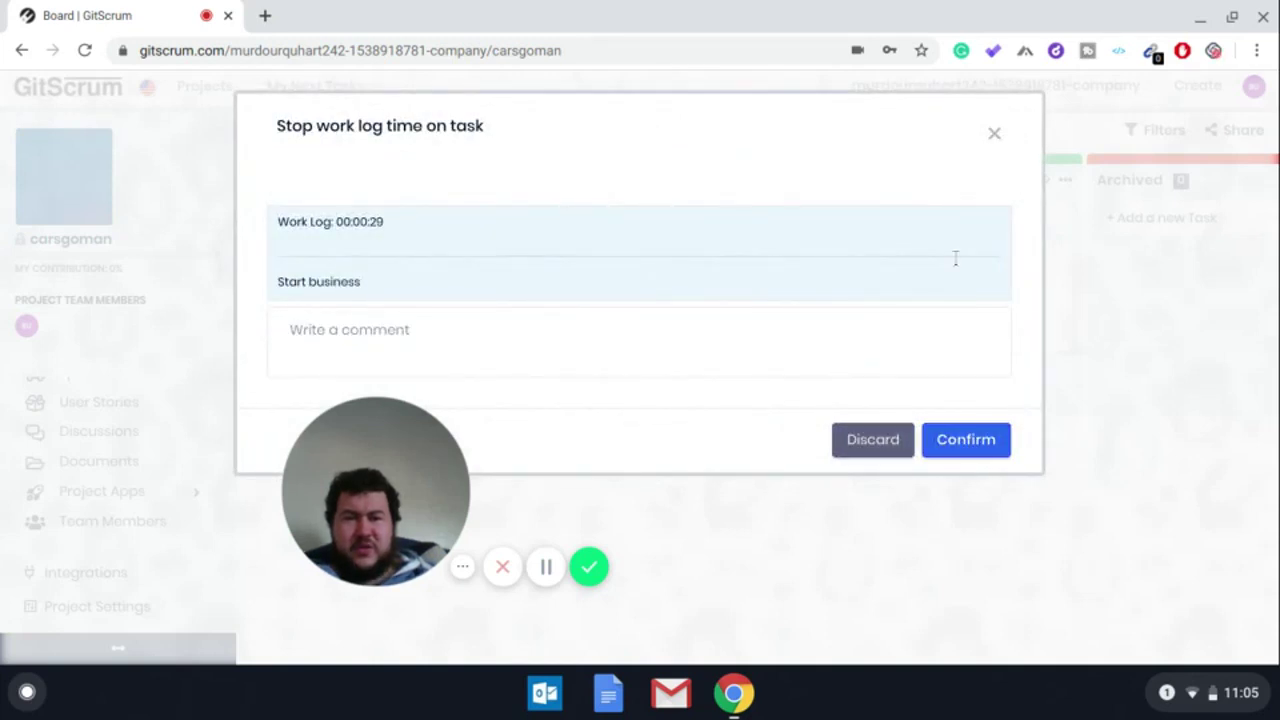
left_click(994, 133)
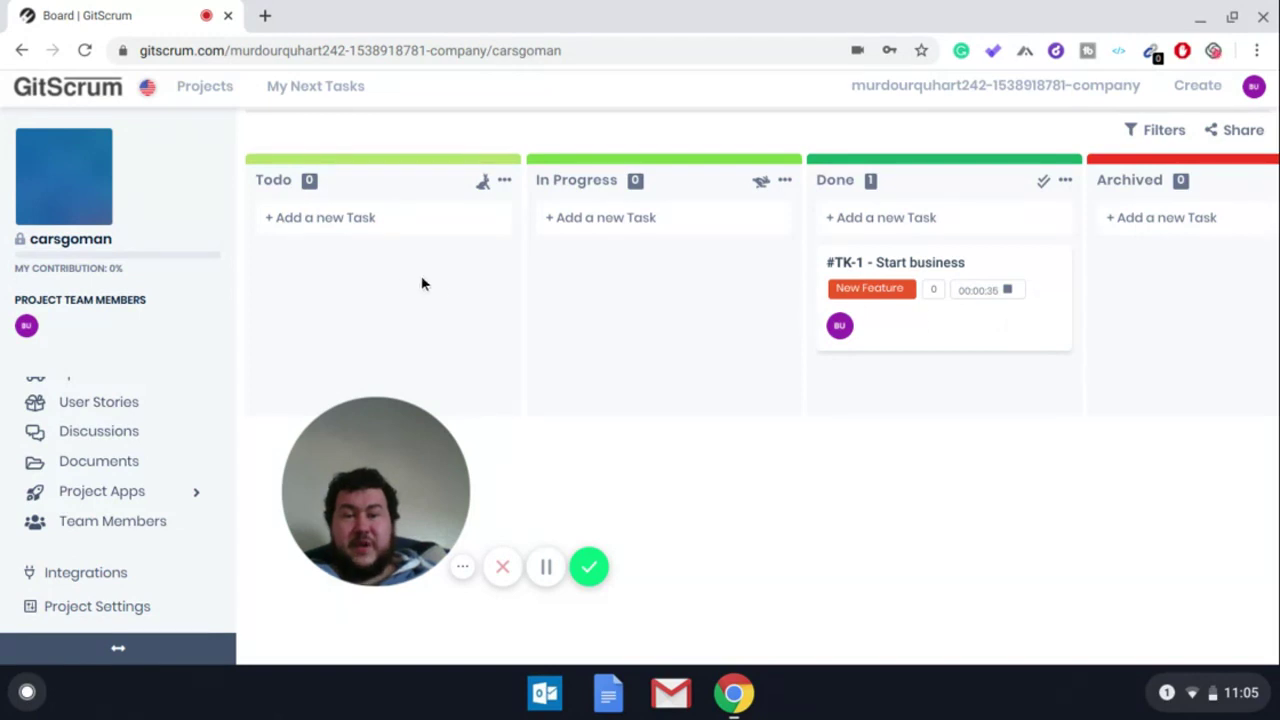
- Add a task titled "test 2" to the Todo column with the preselected assignee and start its timer
left_click(310, 226)
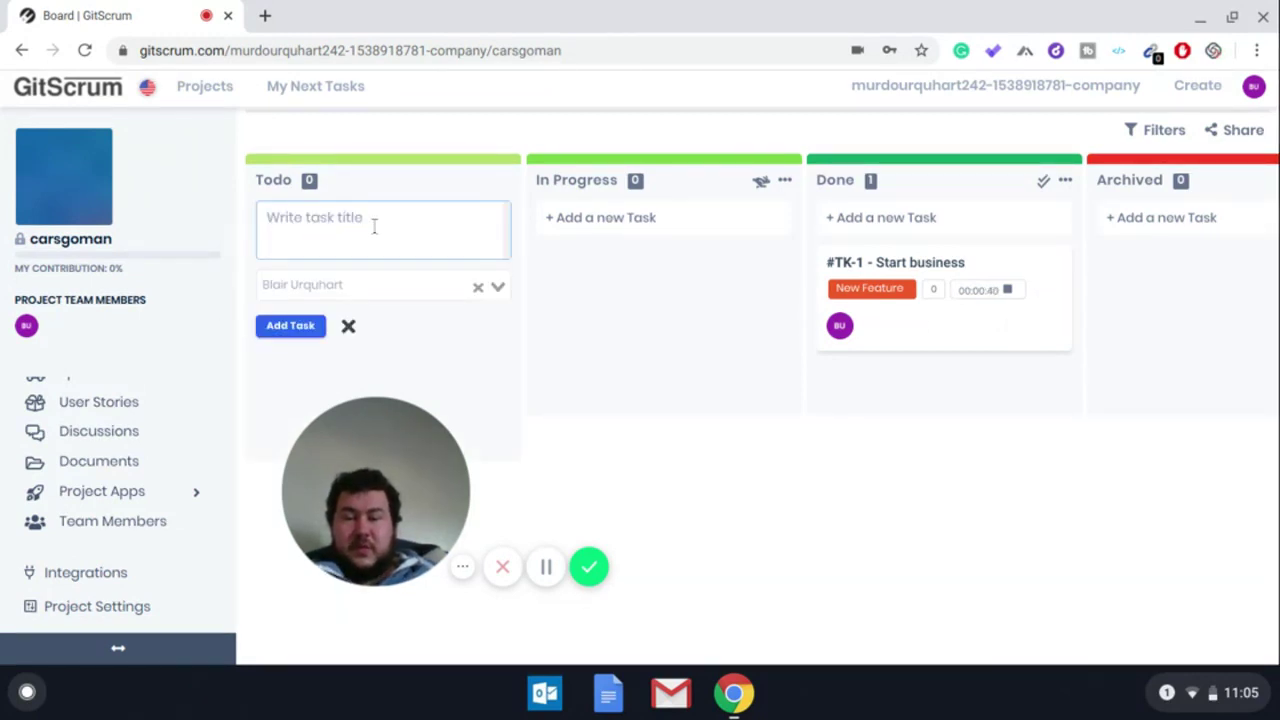
type("test 2")
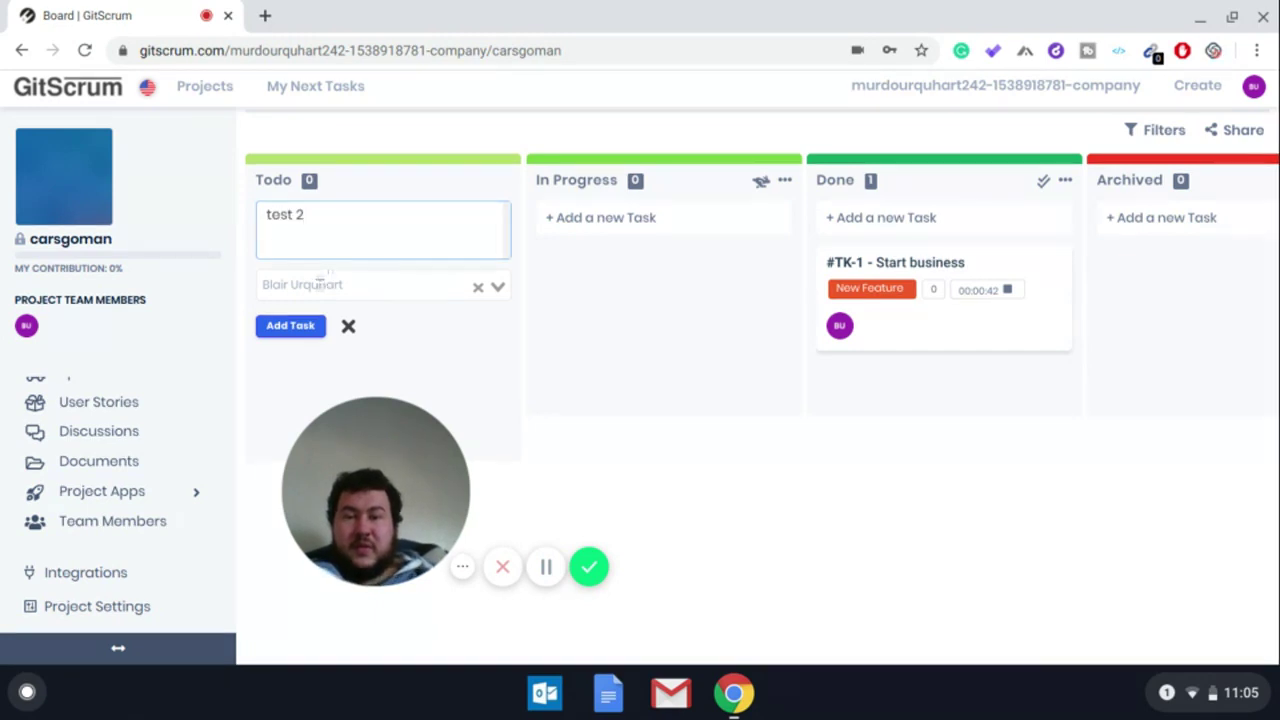
left_click(313, 328)
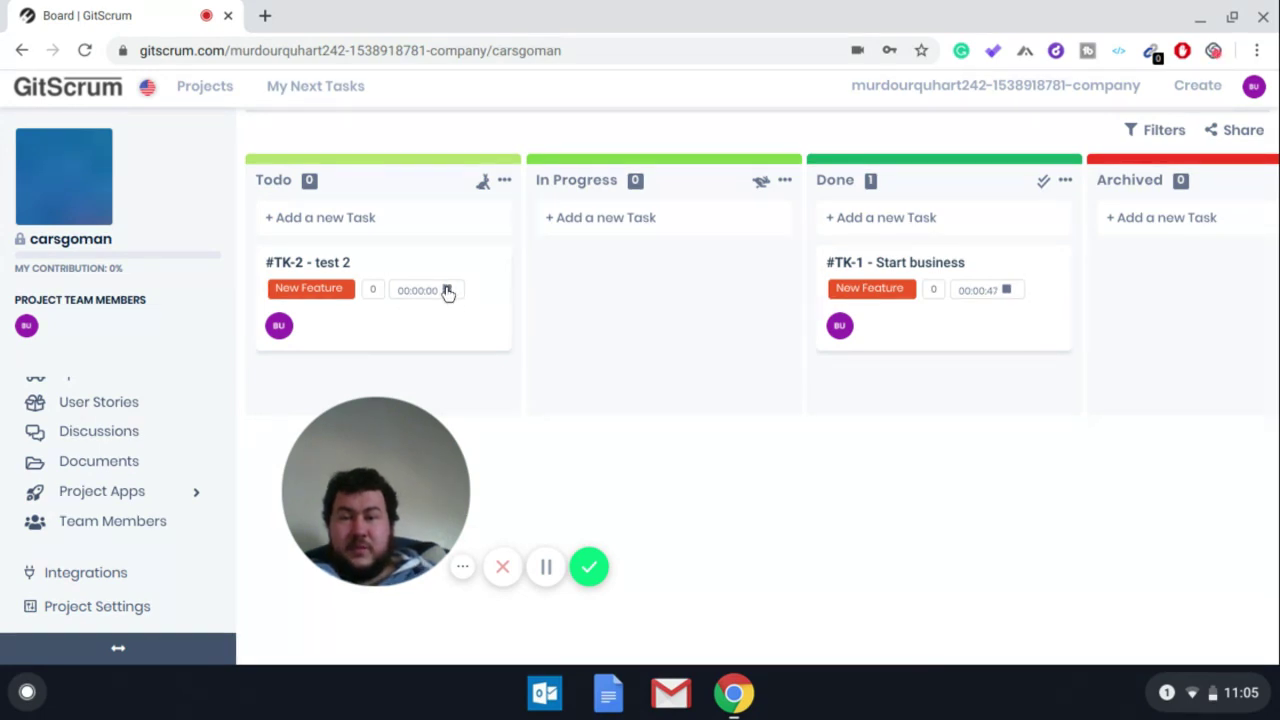
left_click(445, 290)
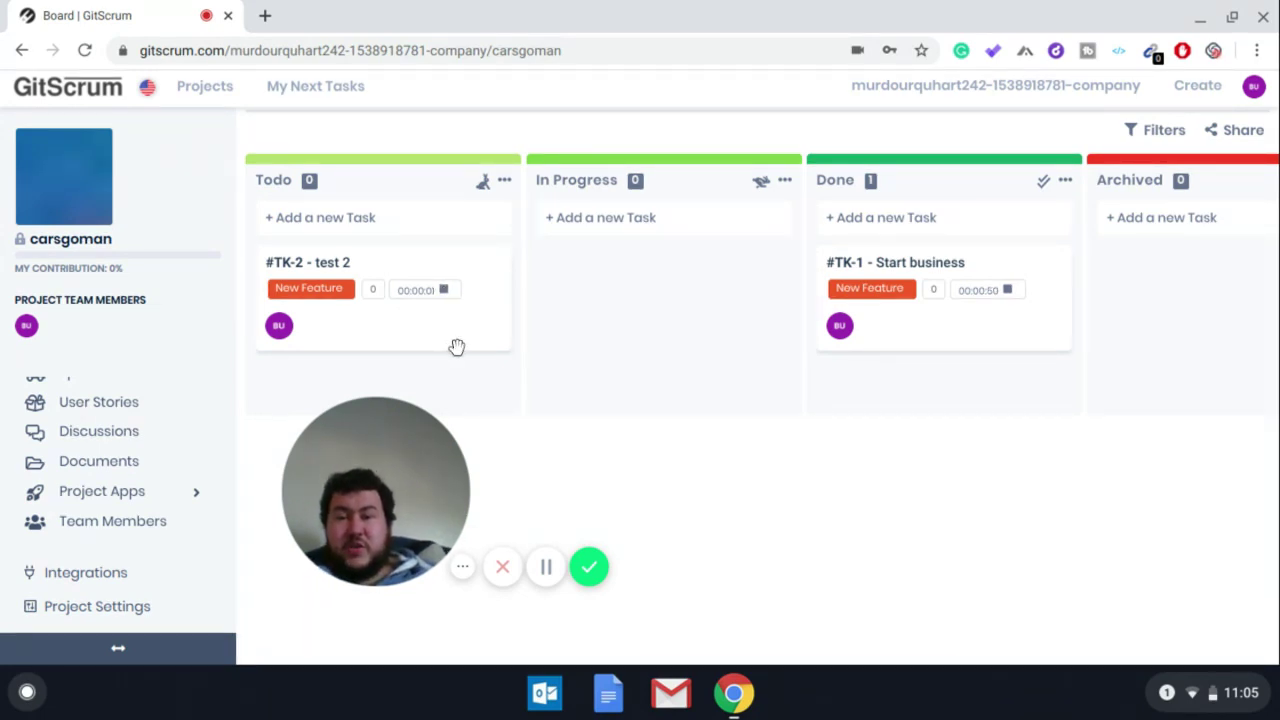
- Move the "test 2" task to the In Progress column and the "Start business" task to Archived
left_click_drag(510, 258, 569, 257)
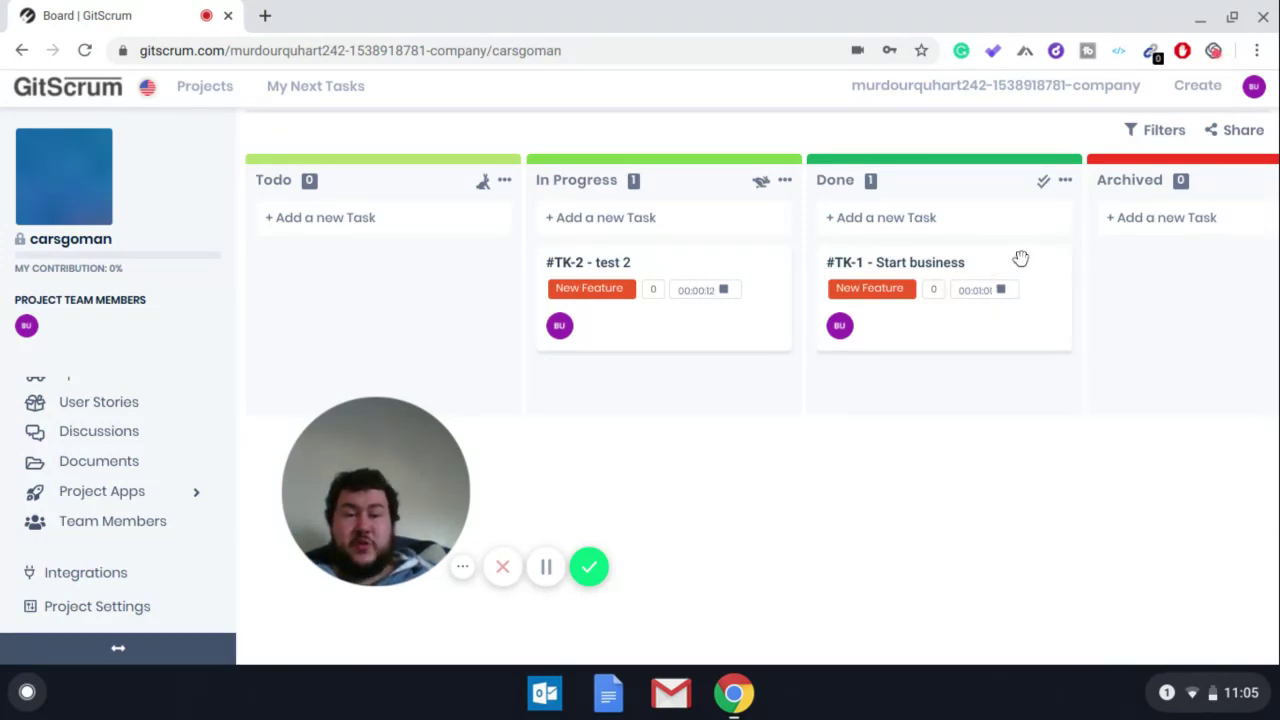
left_click_drag(1023, 257, 1170, 267)
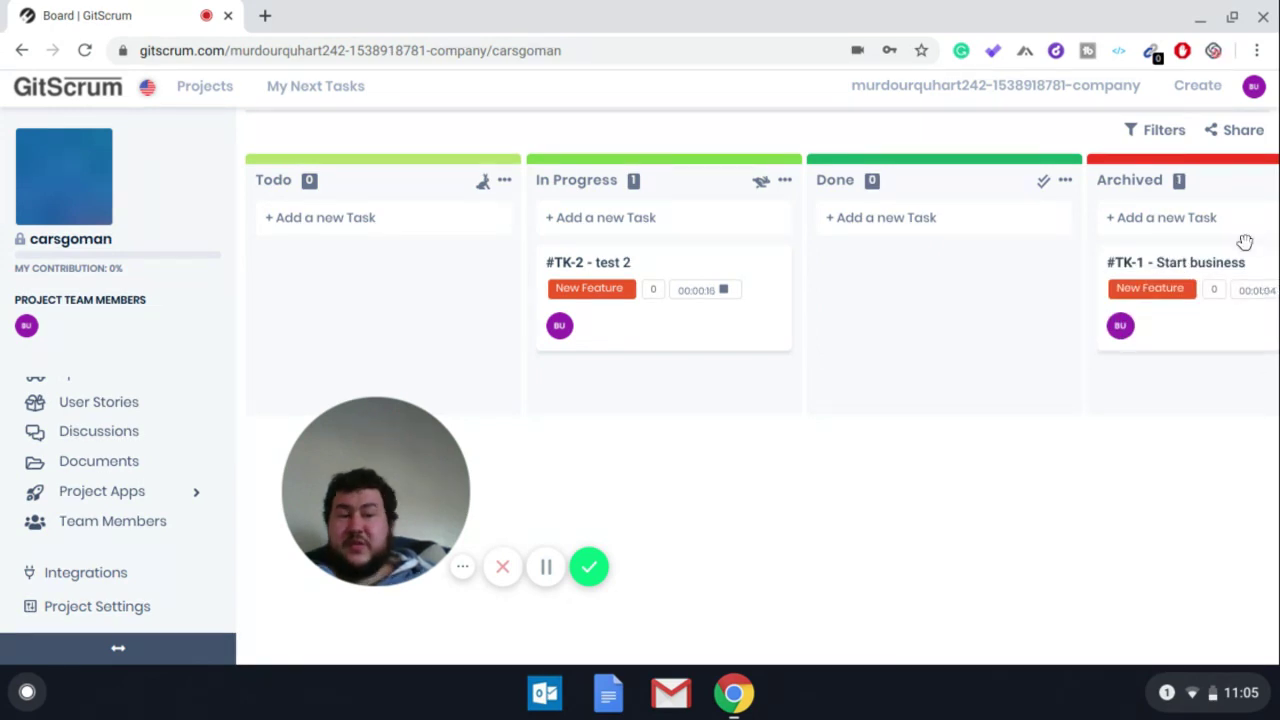
- View the project's Documents page and look through the available Project Apps, from Calendar down to Changelog
left_click(116, 476)
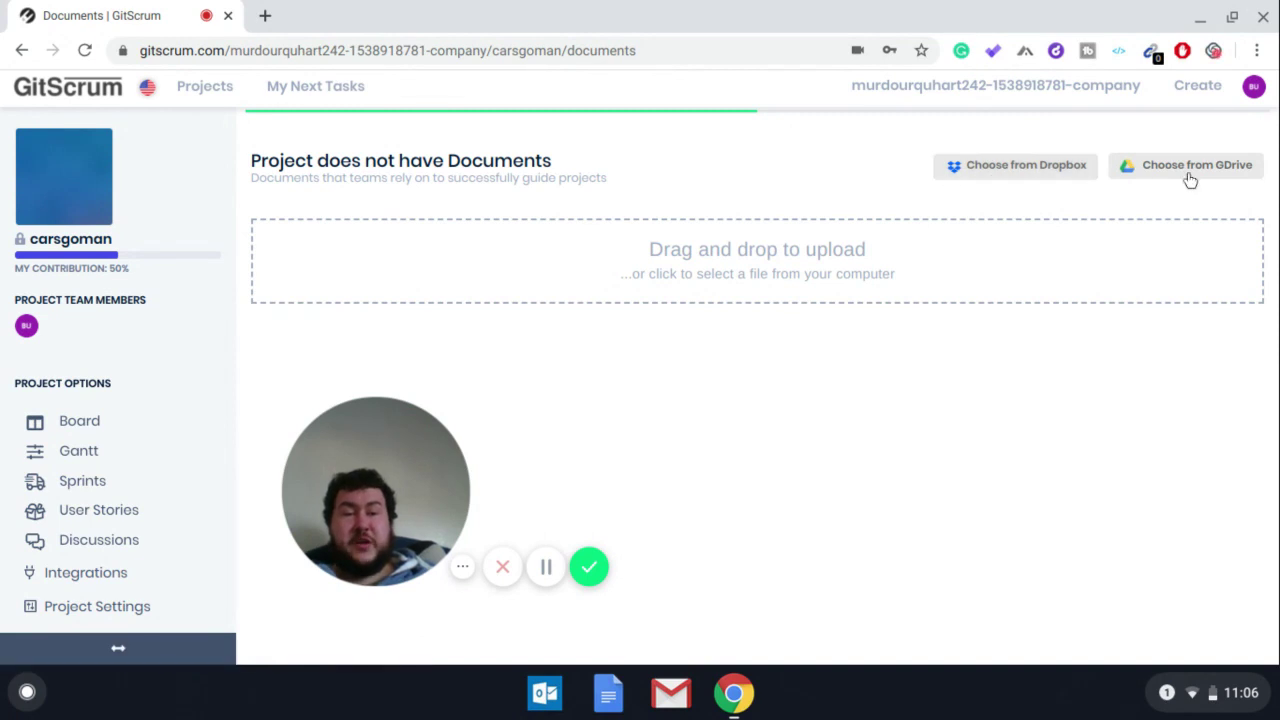
scroll(60, 445, "down", 2)
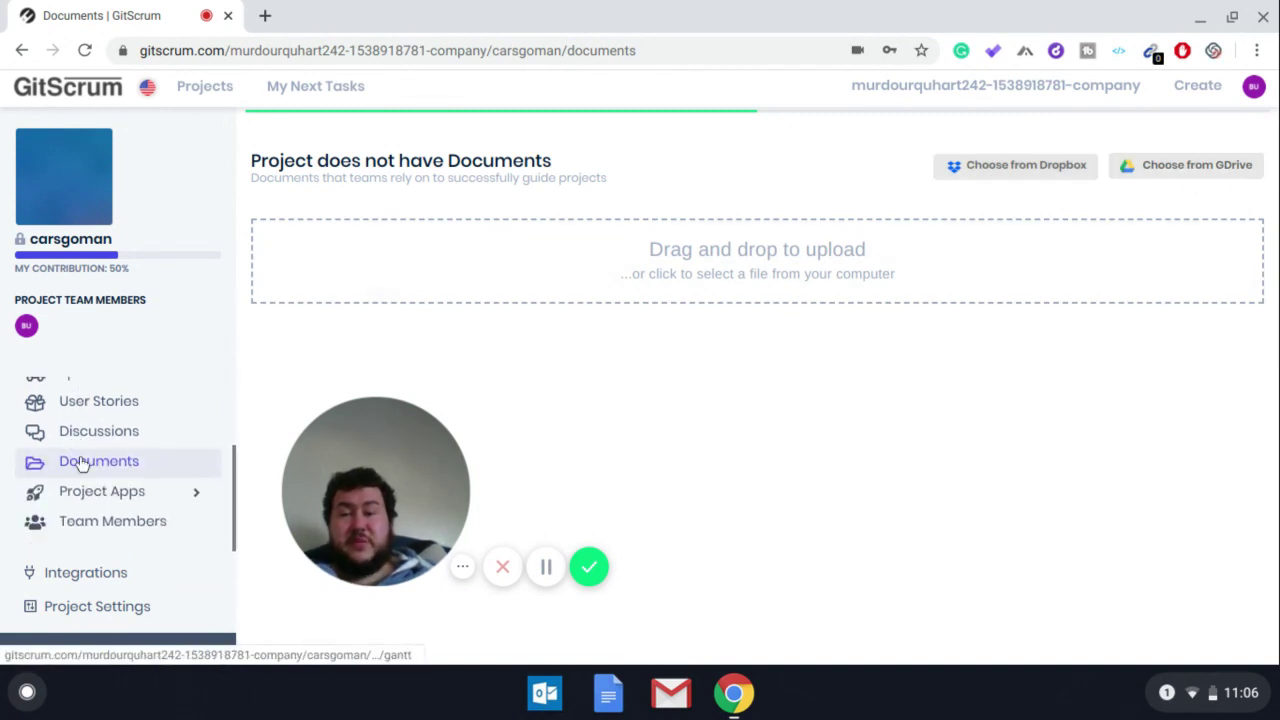
left_click(150, 491)
scroll(150, 488, "down", 1)
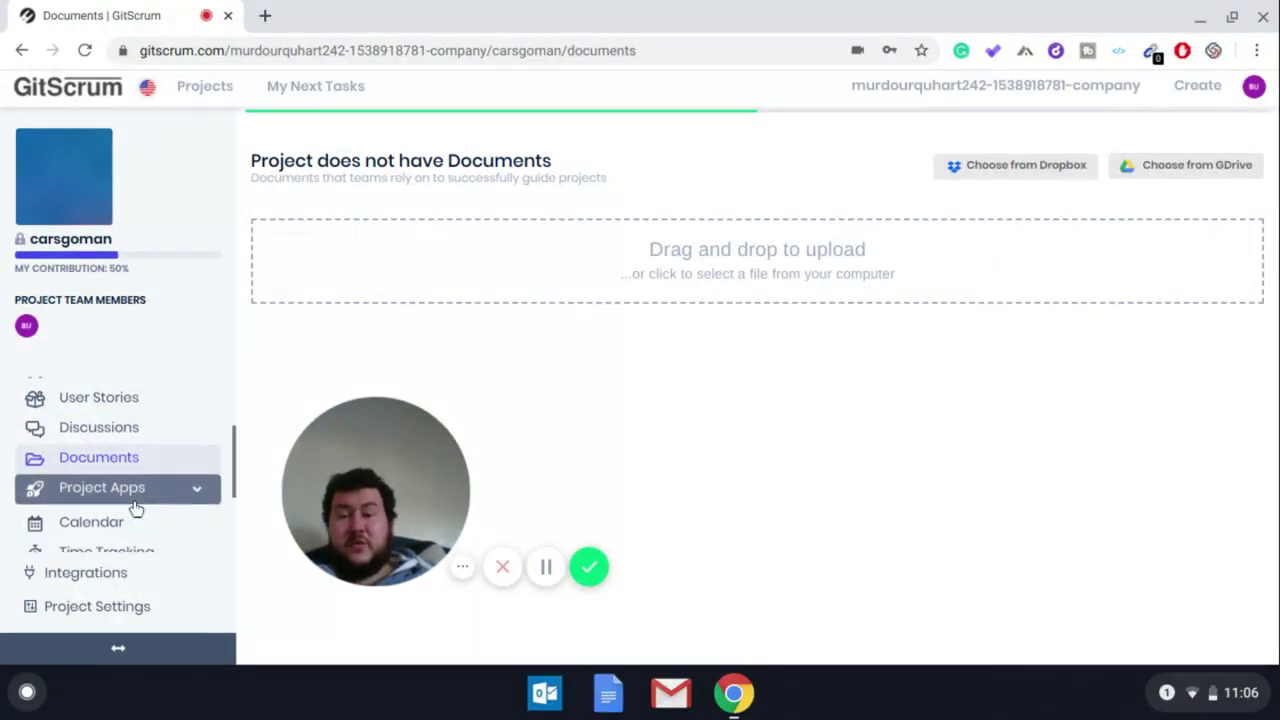
scroll(140, 510, "down", 1)
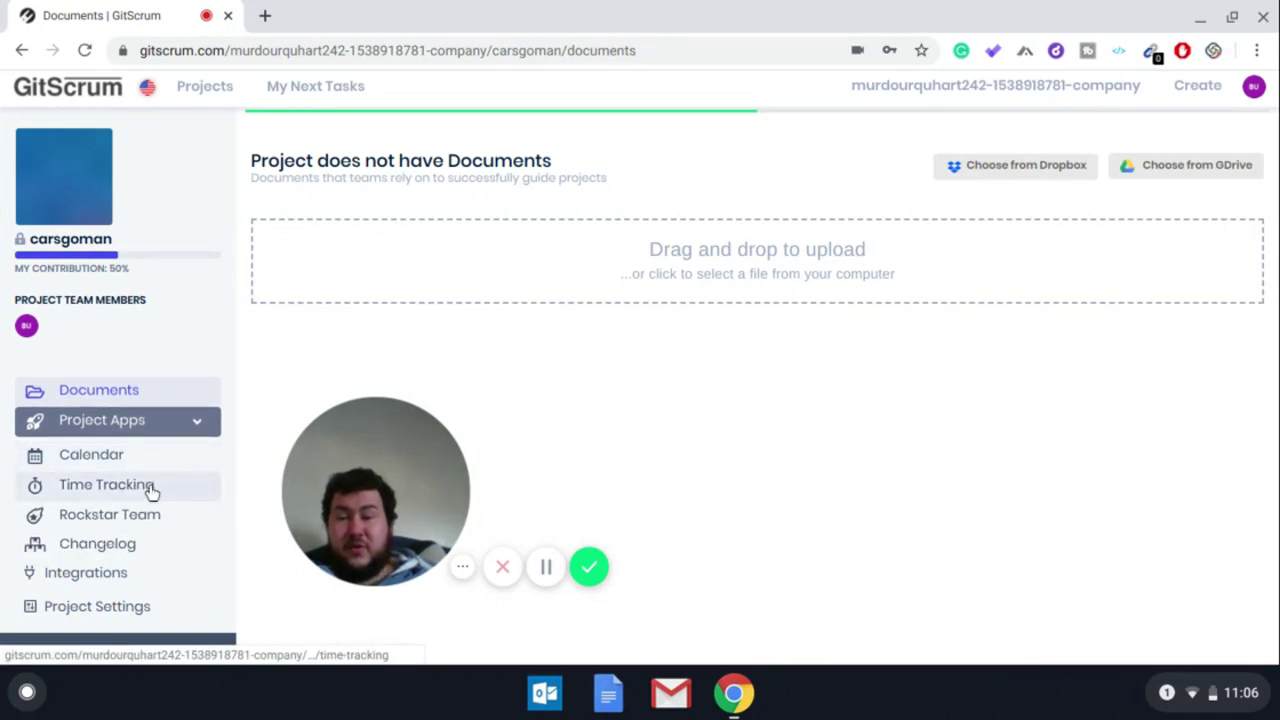
scroll(152, 492, "down", 1)
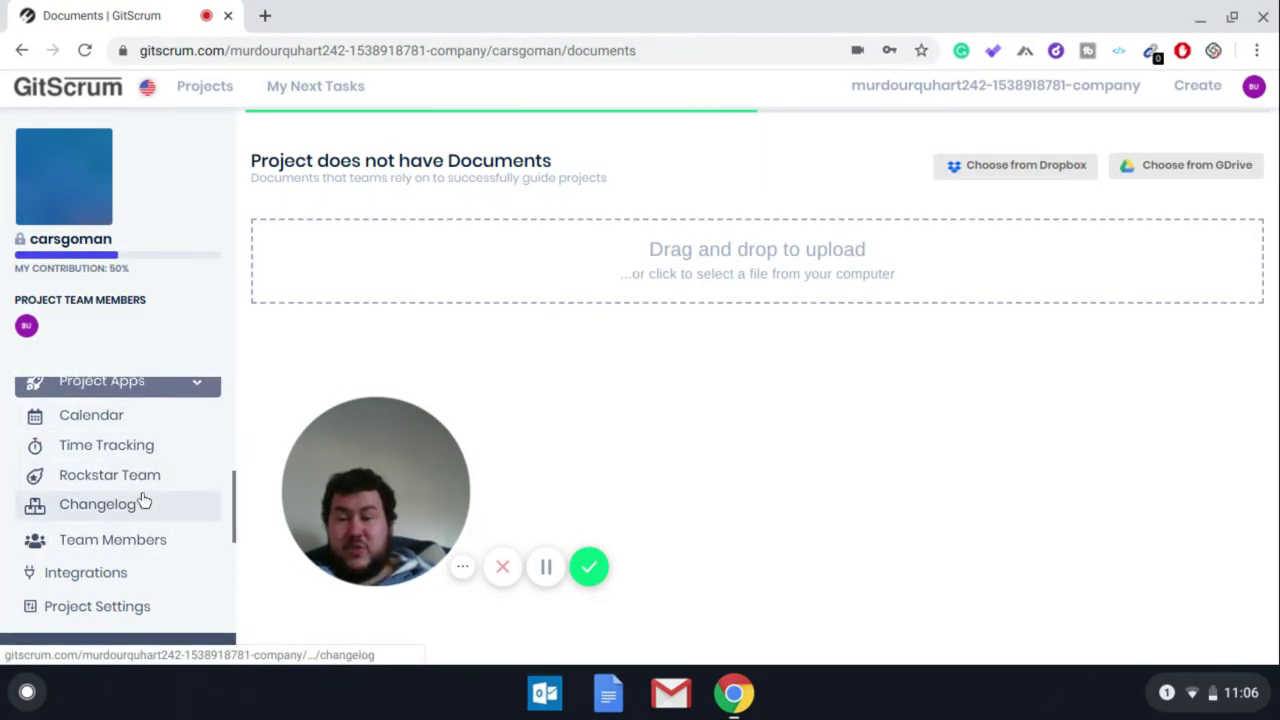
scroll(147, 510, "down", 1)
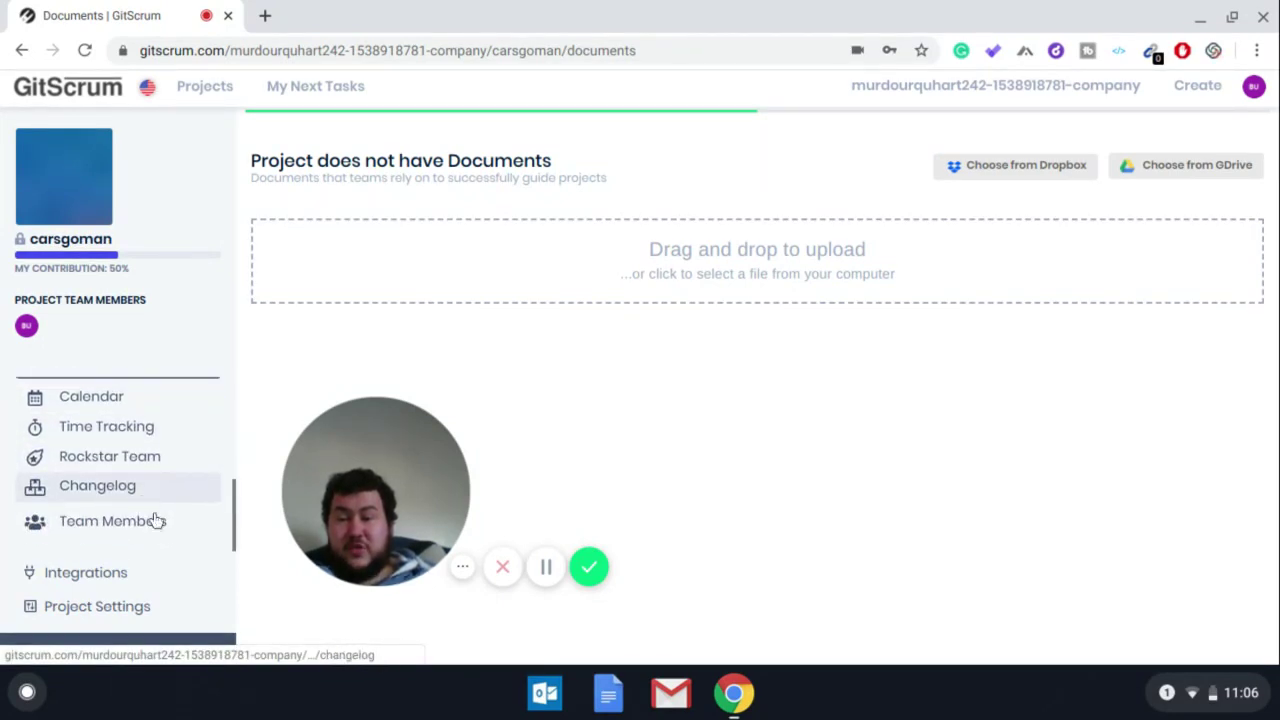
- Check the project's Integrations and dismiss the notice
left_click(141, 578)
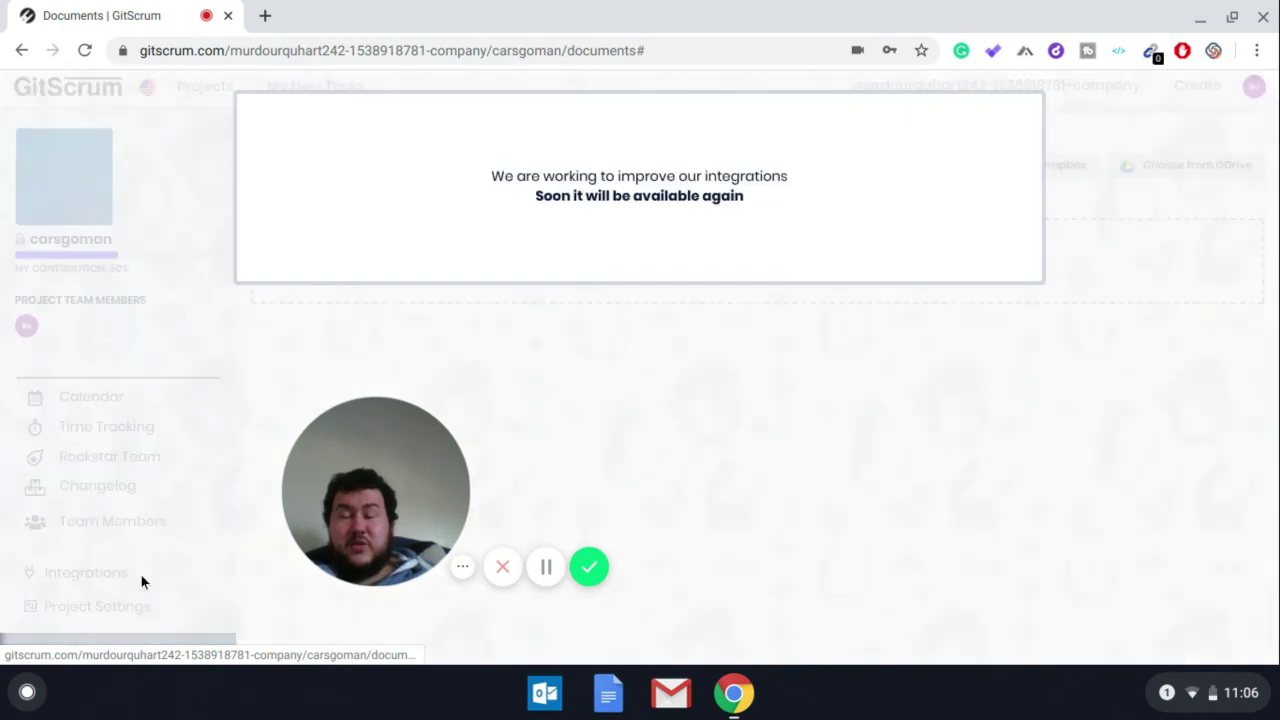
left_click(711, 333)
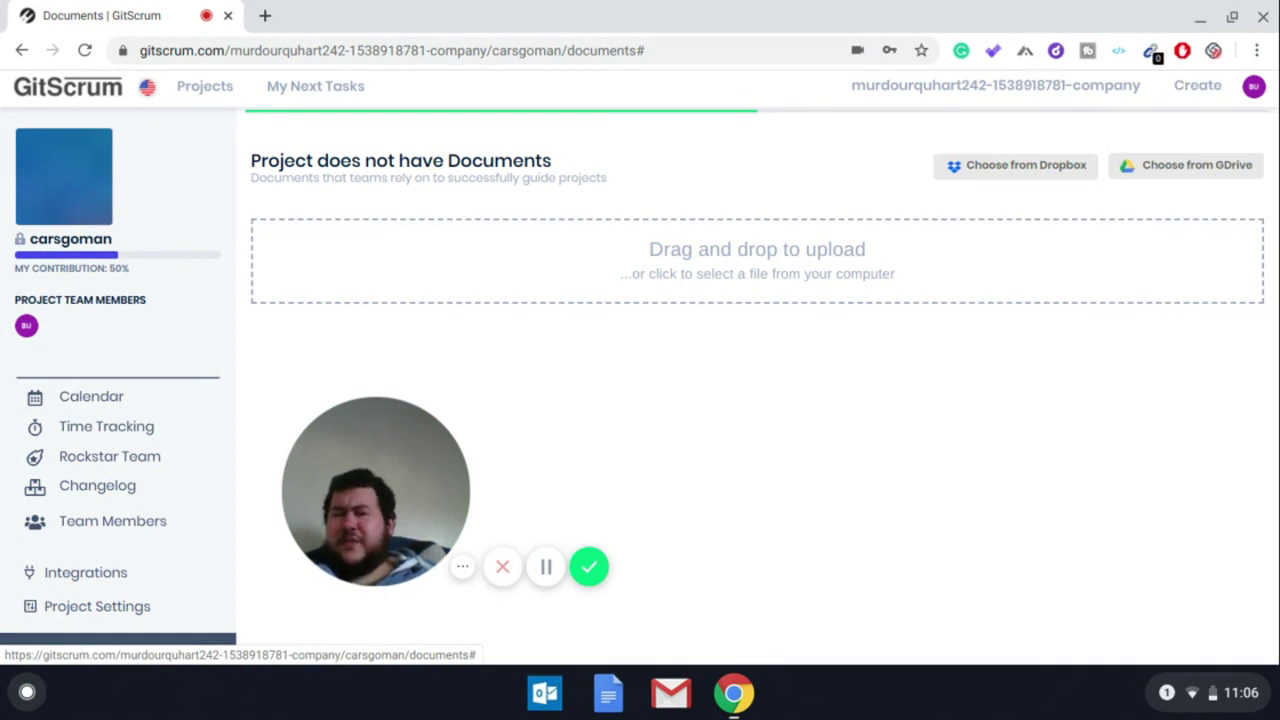
mouse_move(376, 410)
left_click_drag(376, 410, 412, 488)
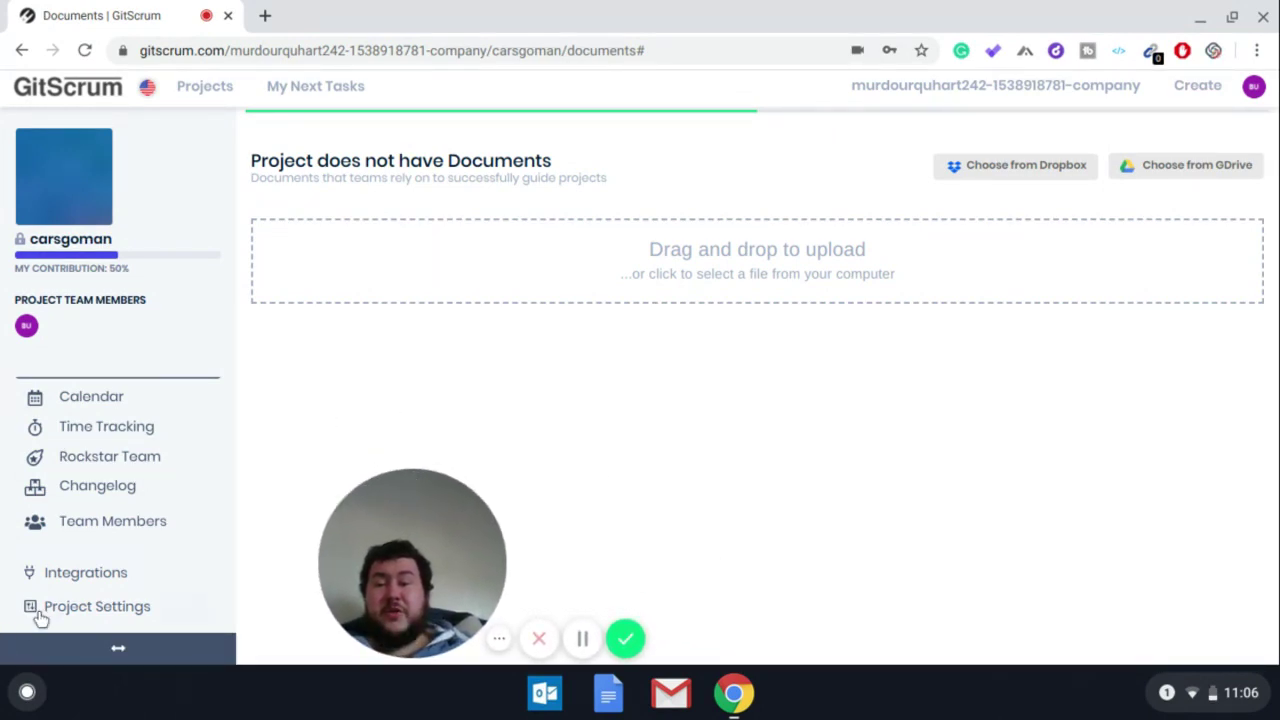